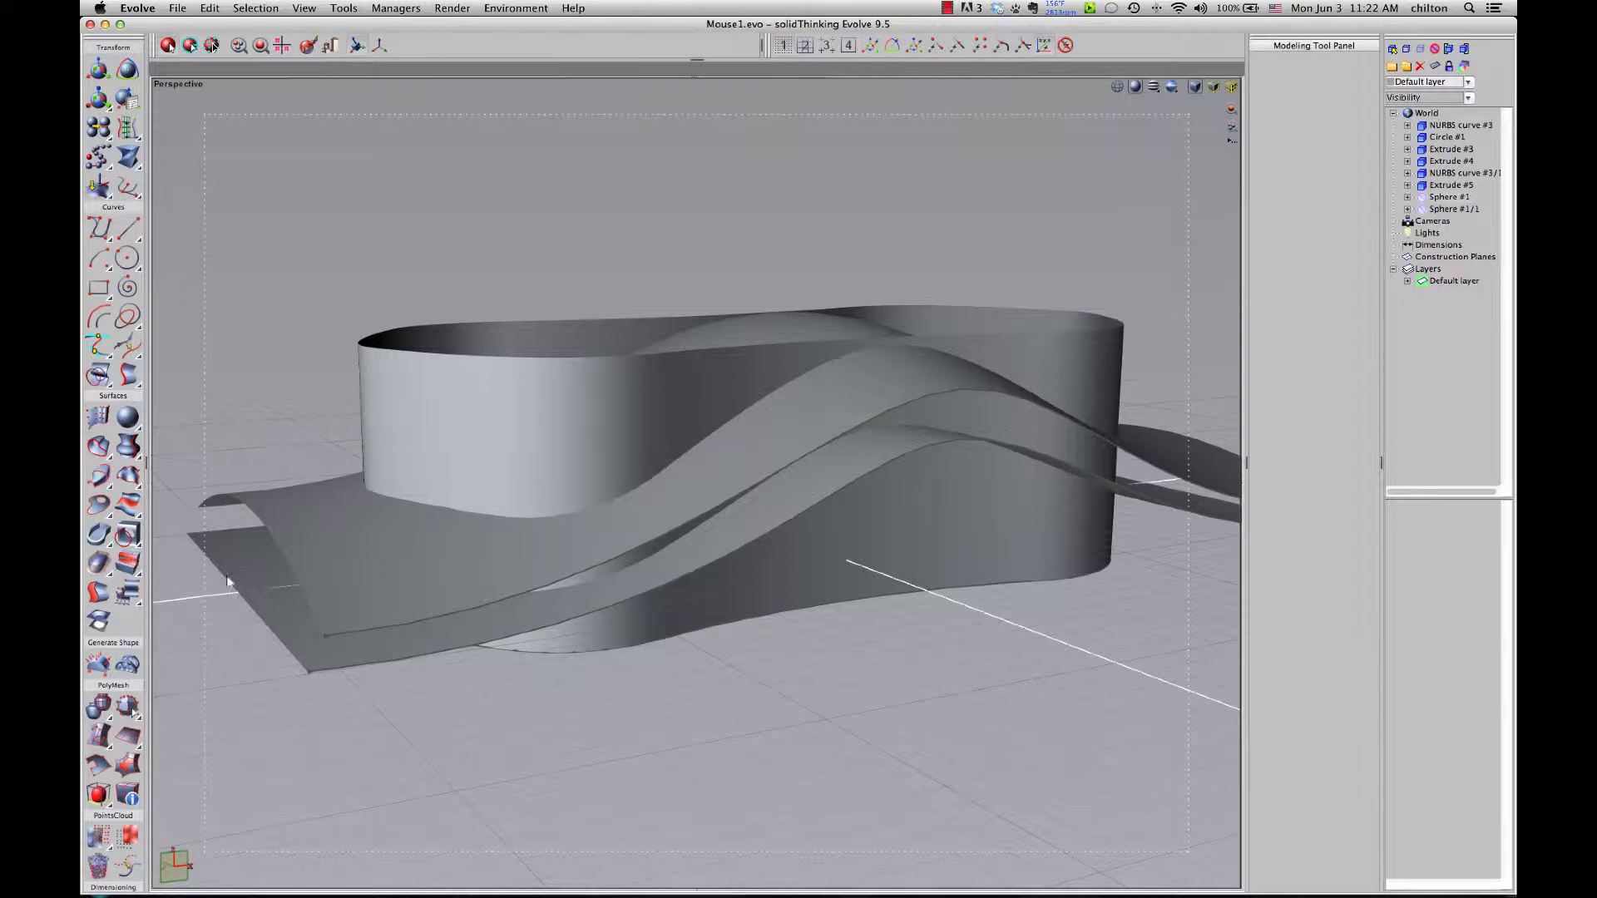
# Combine the extruded closed profile and the two wavy extruded surfaces into one solid mouse body with MakeManifold
pyautogui.click(105, 571)
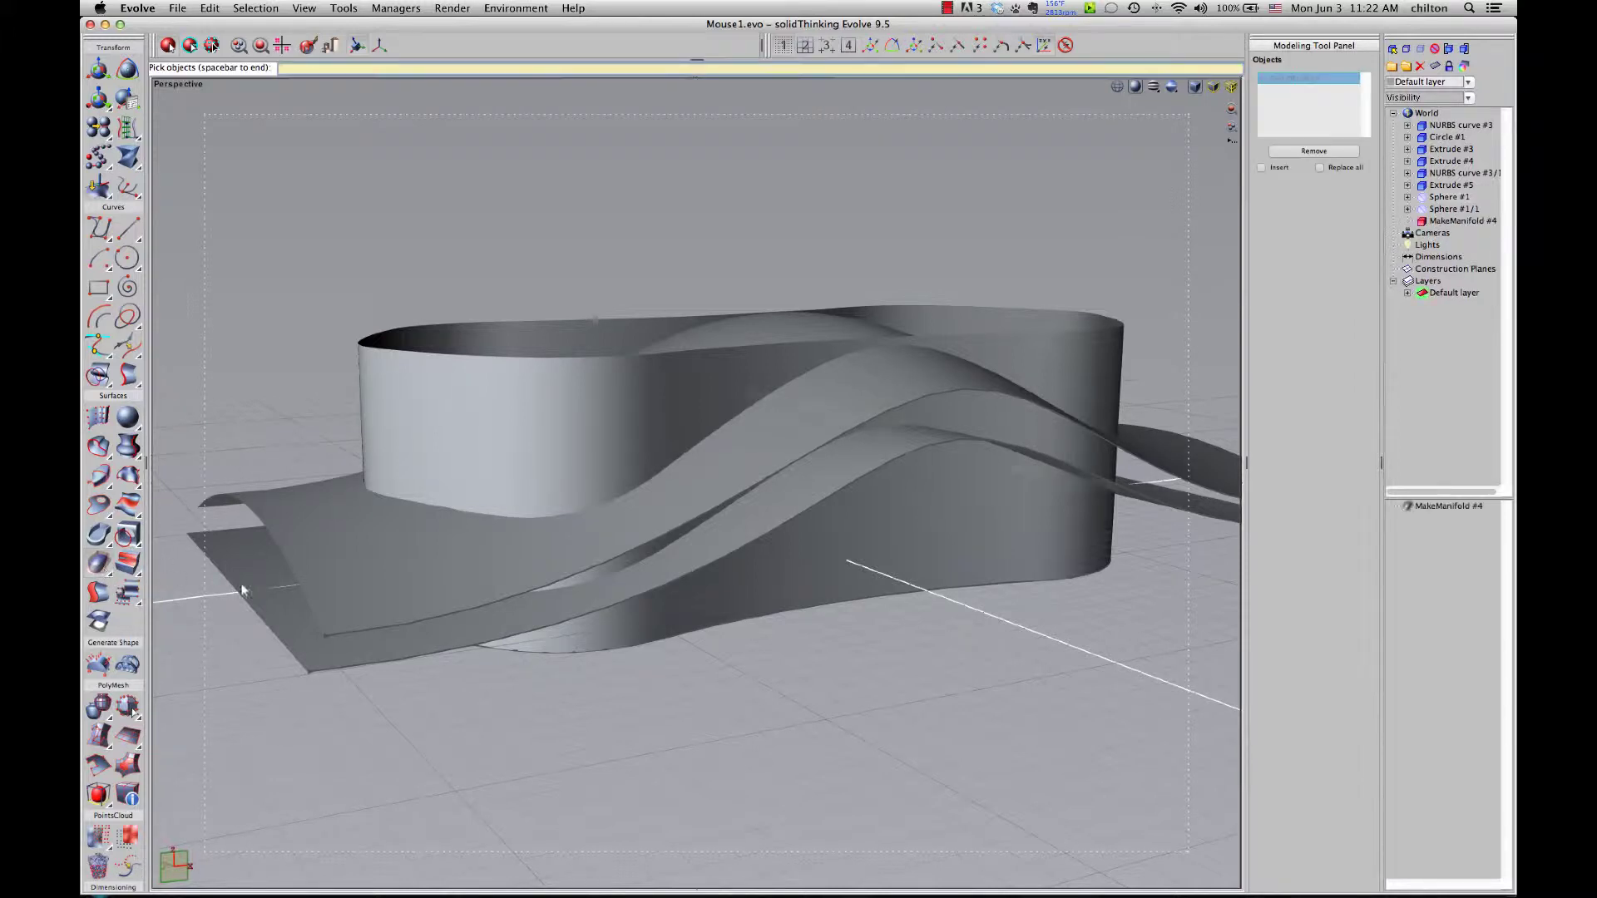
pyautogui.click(425, 573)
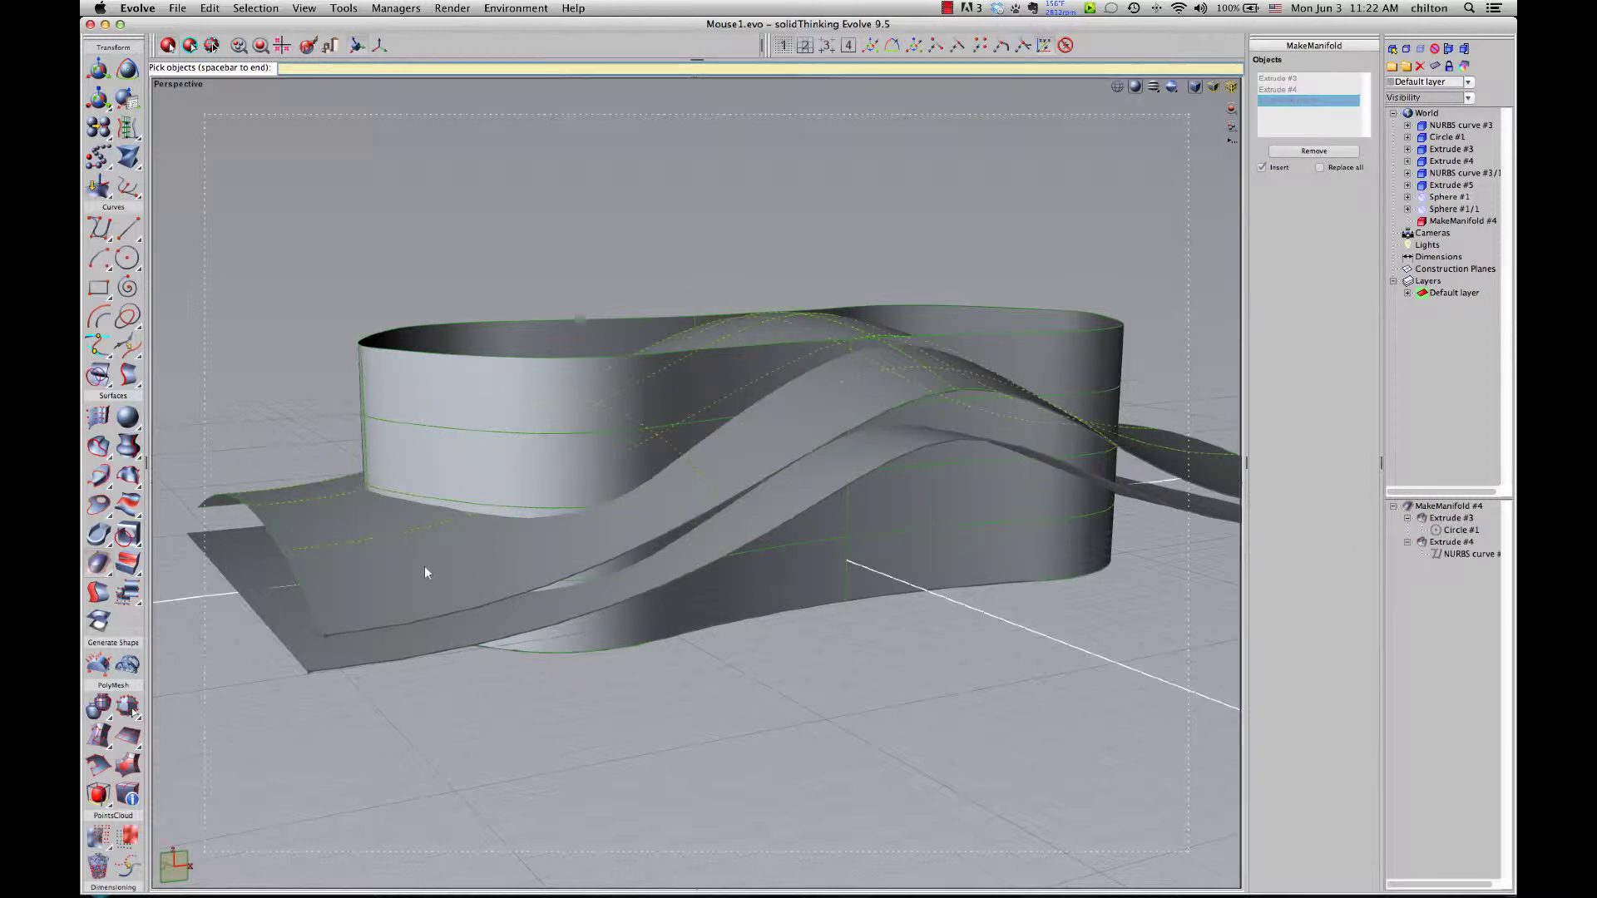
pyautogui.click(449, 638)
pyautogui.press('space')
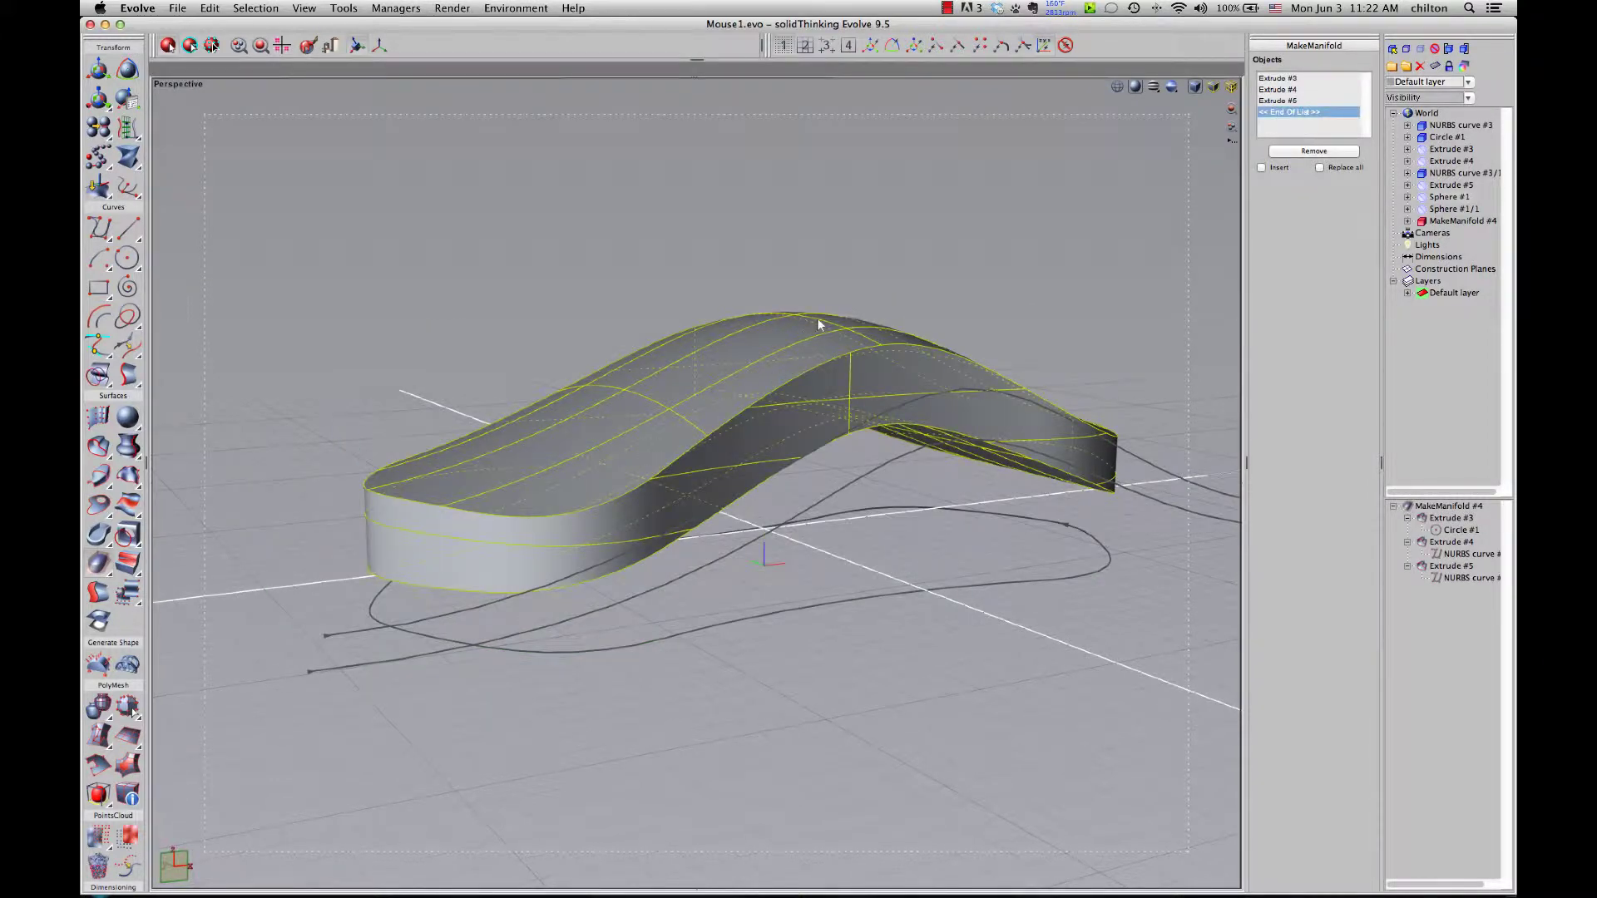
# Unhide the two stretched spheres, Sphere #1 and Sphere #1/1, at the front of the mouse body
pyautogui.moveTo(818, 322); pyautogui.dragTo(865, 416, button='middle')
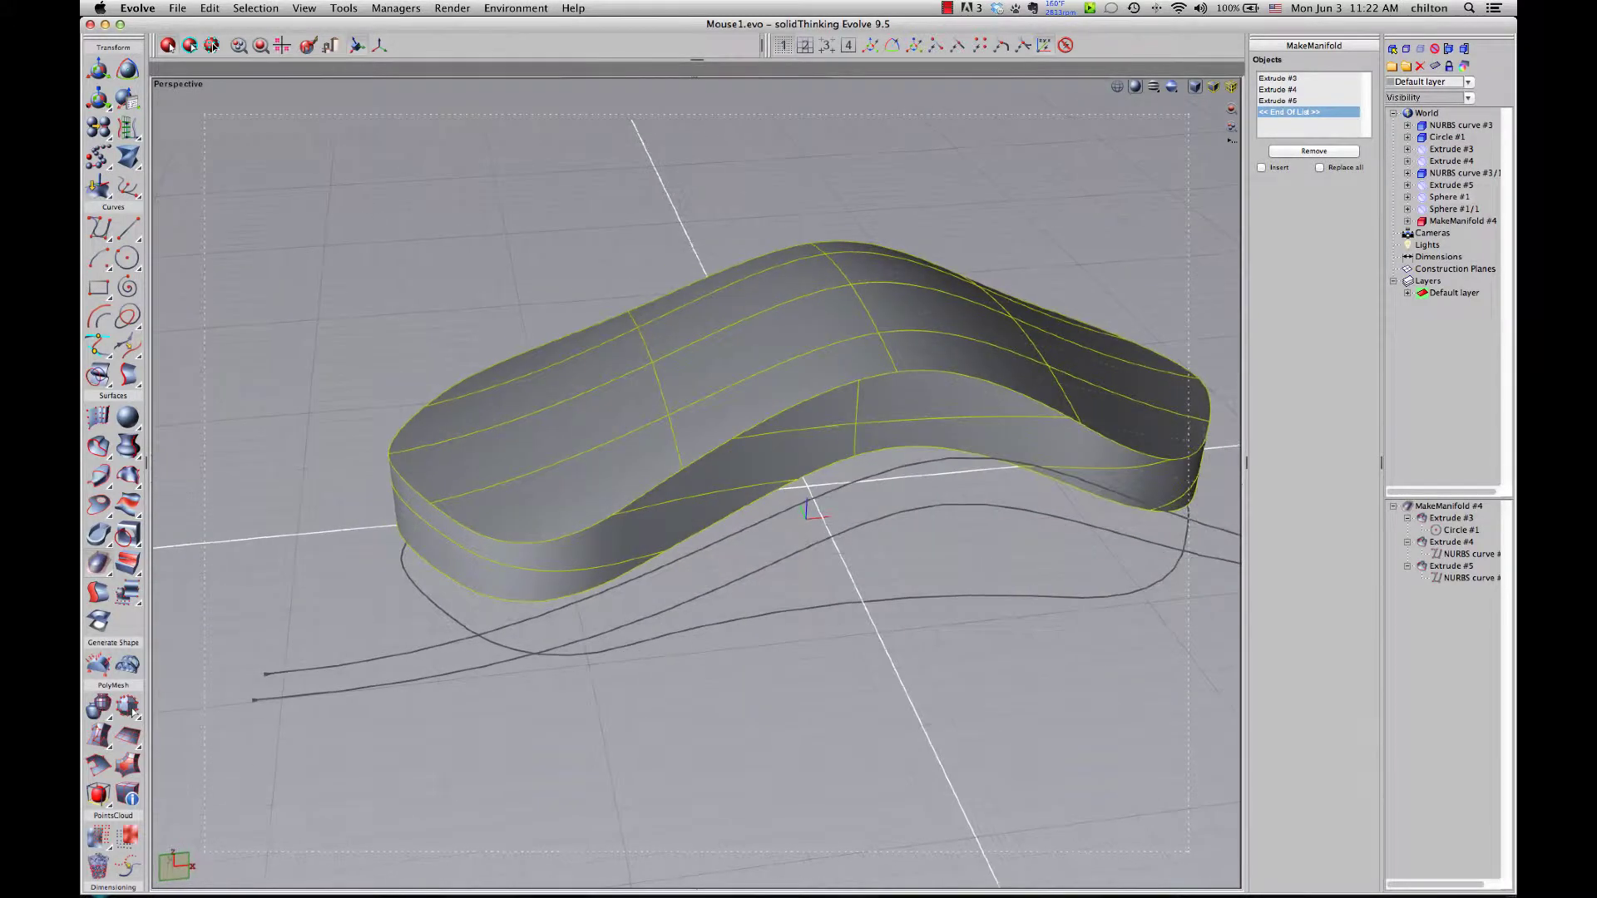
pyautogui.click(1423, 199)
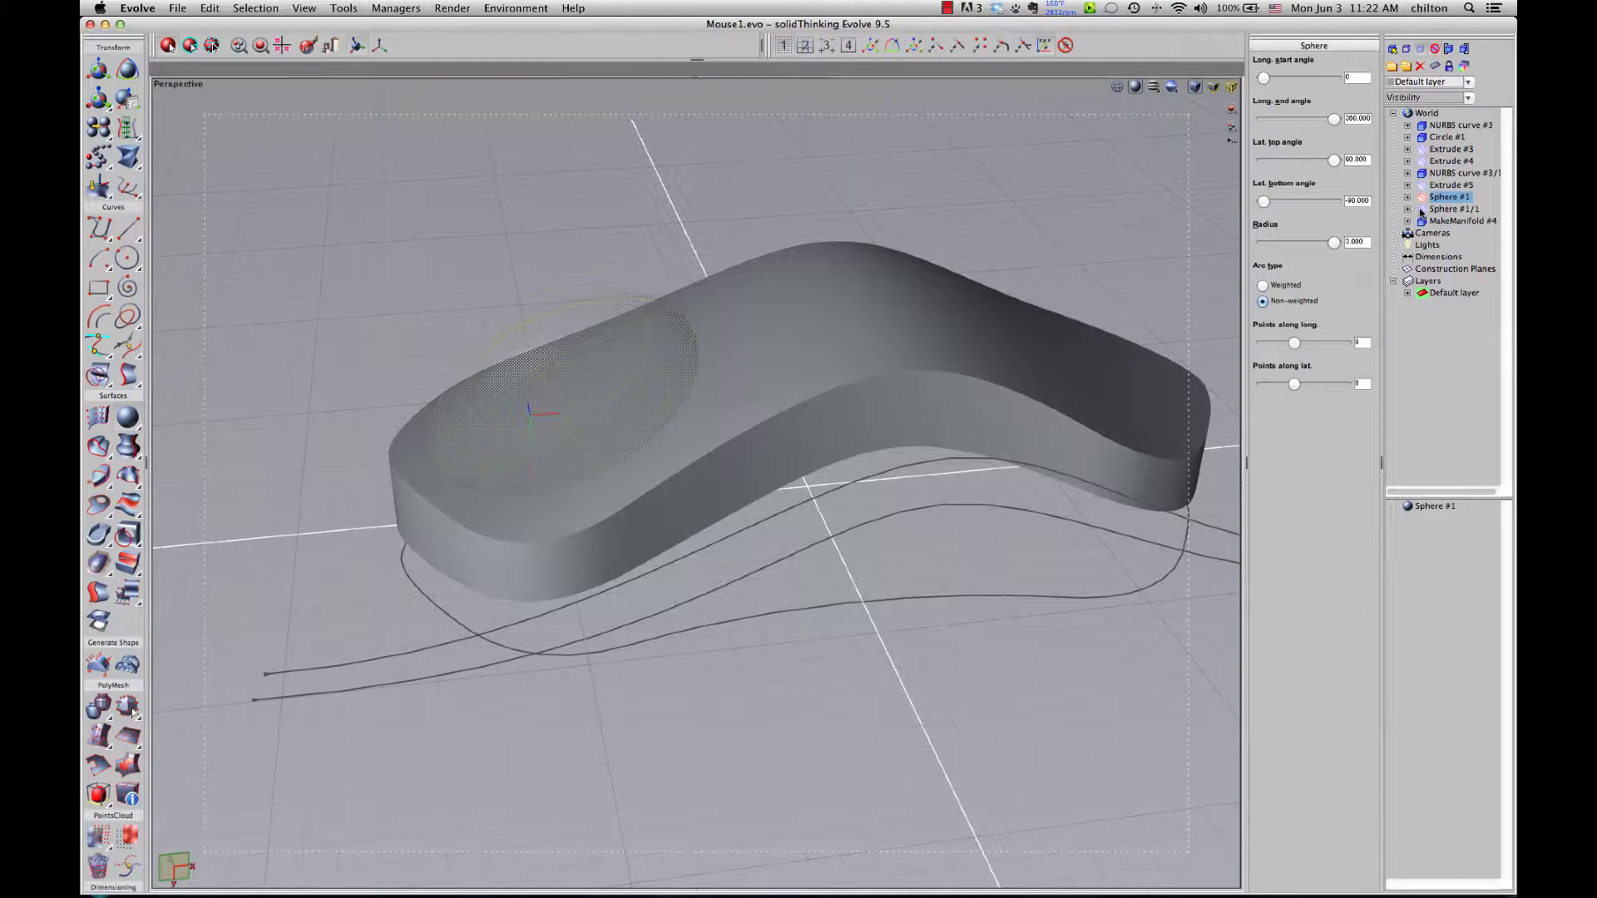
pyautogui.click(1447, 209)
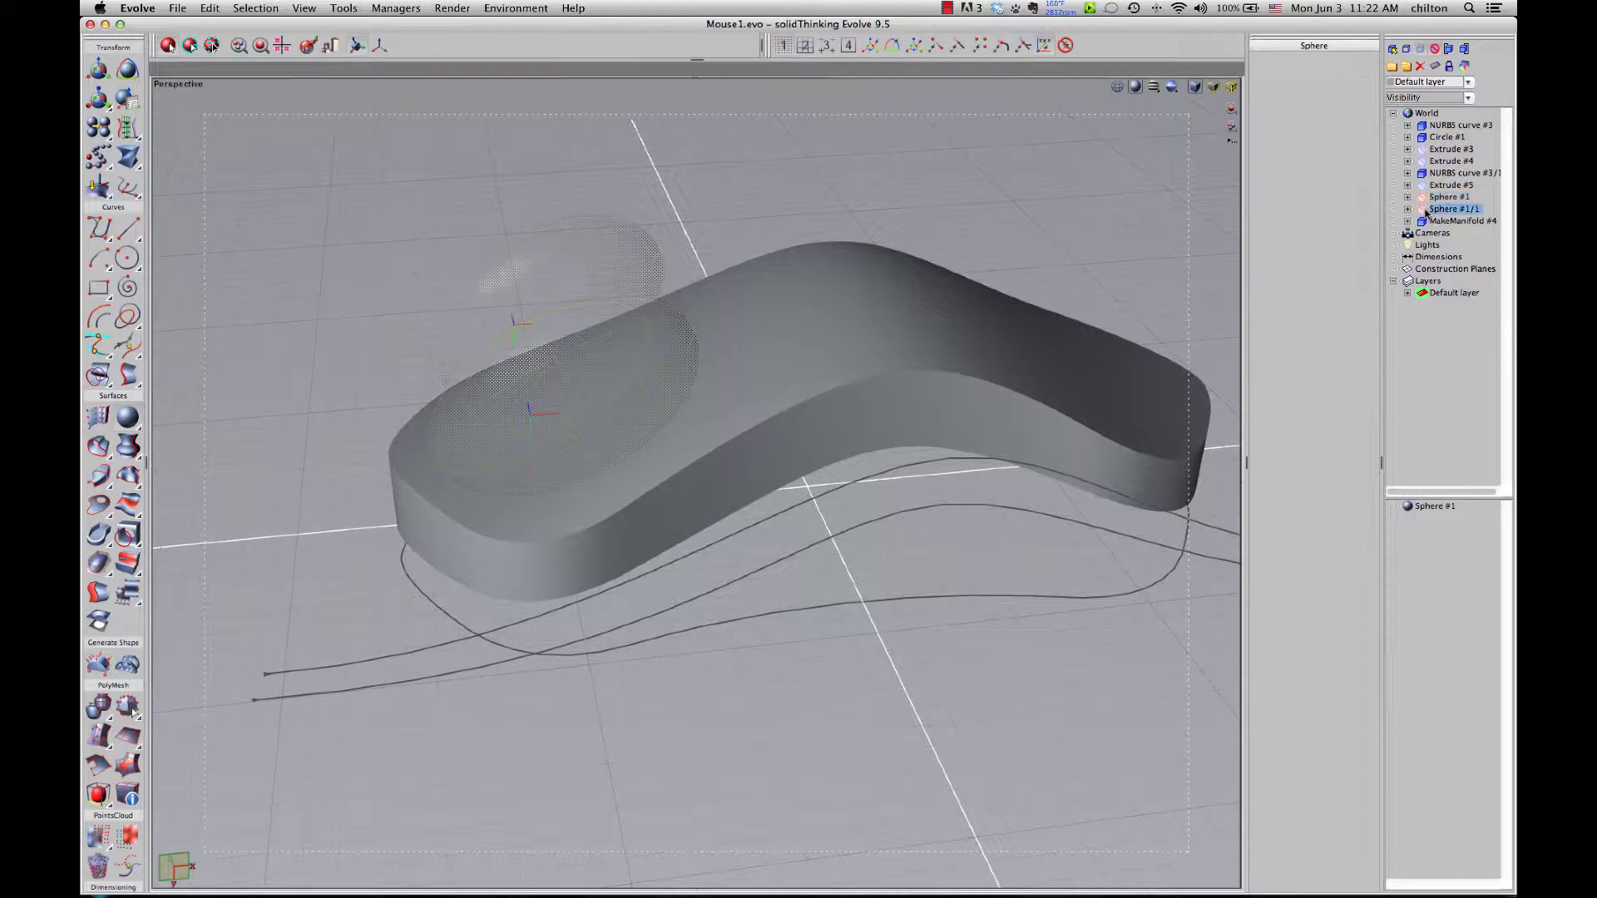
pyautogui.press('h')
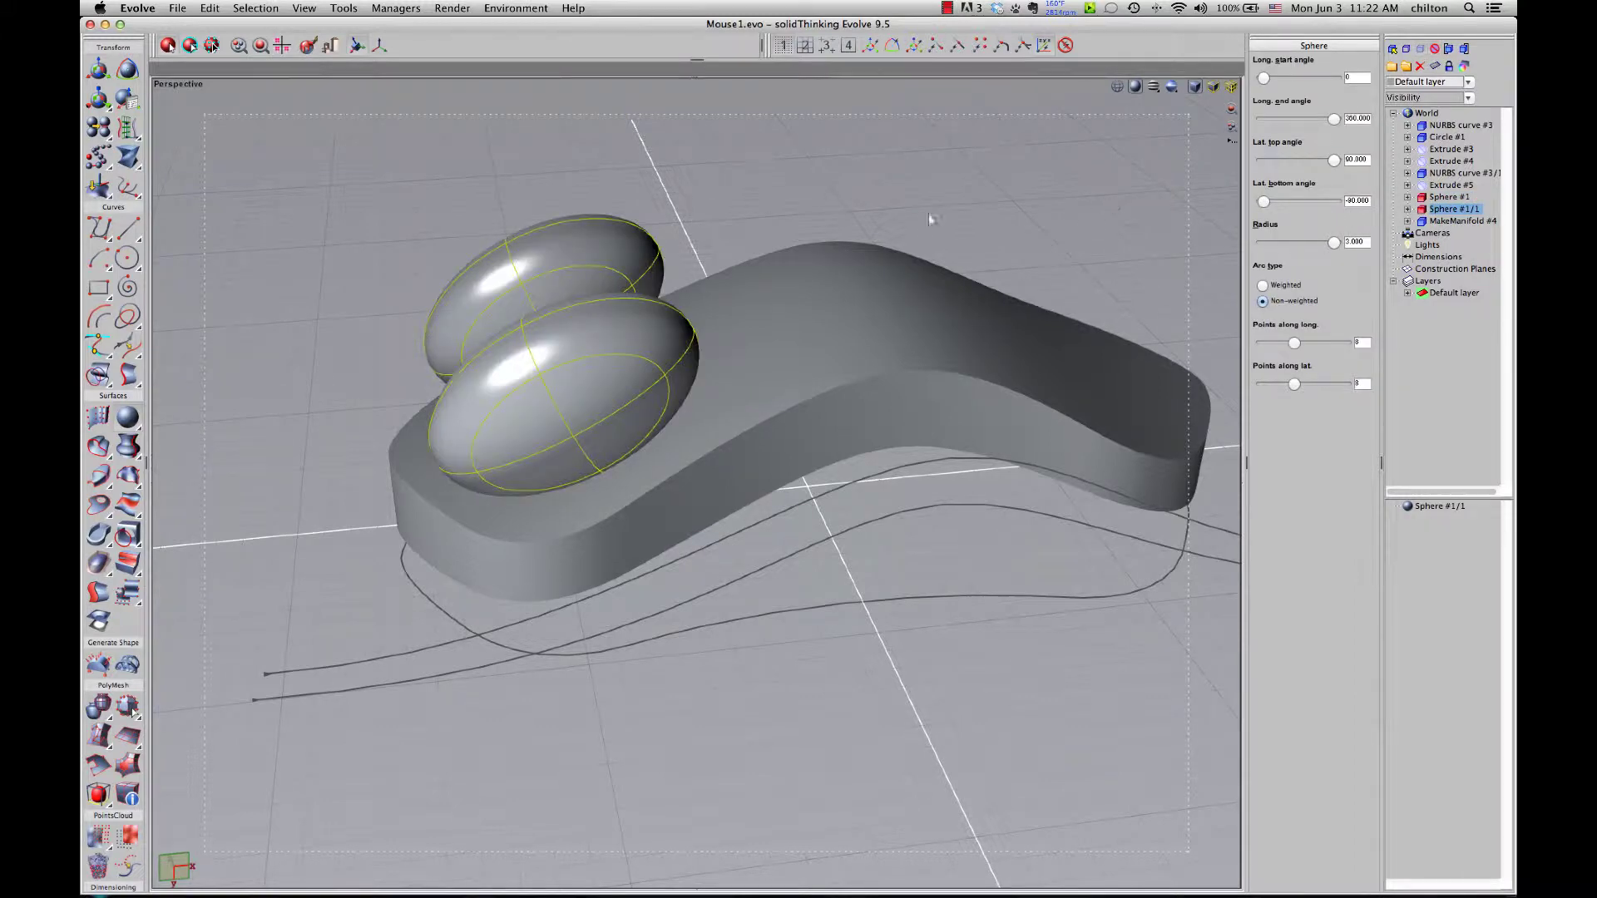
# Subtract both stretched spheres from the mouse body with a Boolean subtraction to carve two finger recesses
pyautogui.moveTo(358, 311); pyautogui.dragTo(385, 397, button='middle')
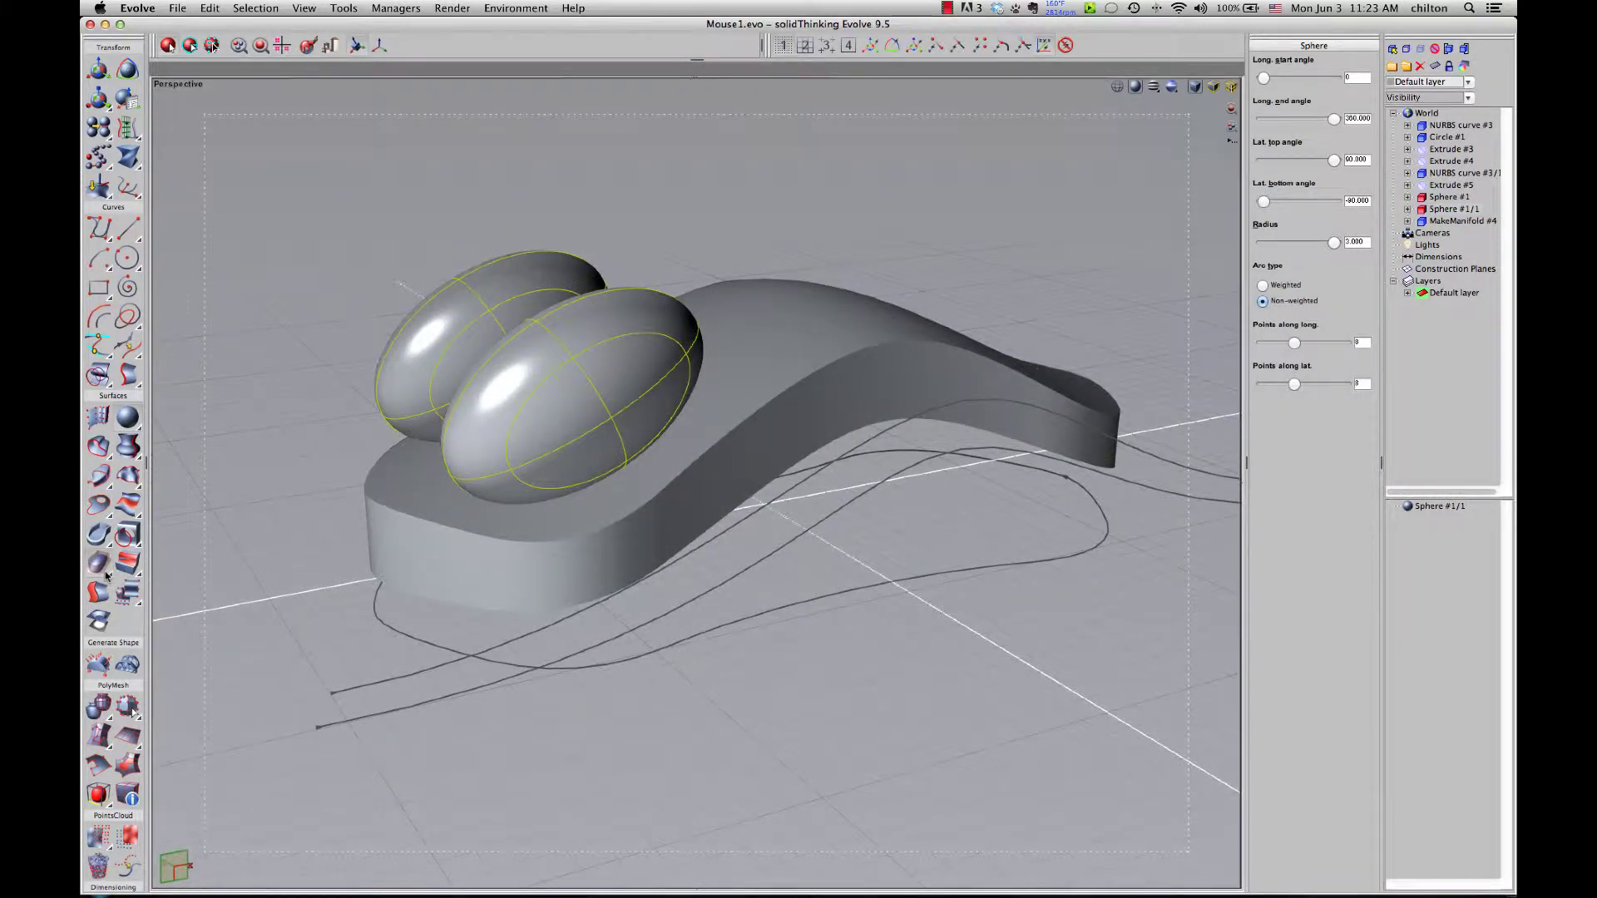
pyautogui.moveTo(107, 574); pyautogui.dragTo(169, 580)
pyautogui.click(803, 318)
pyautogui.press('space')
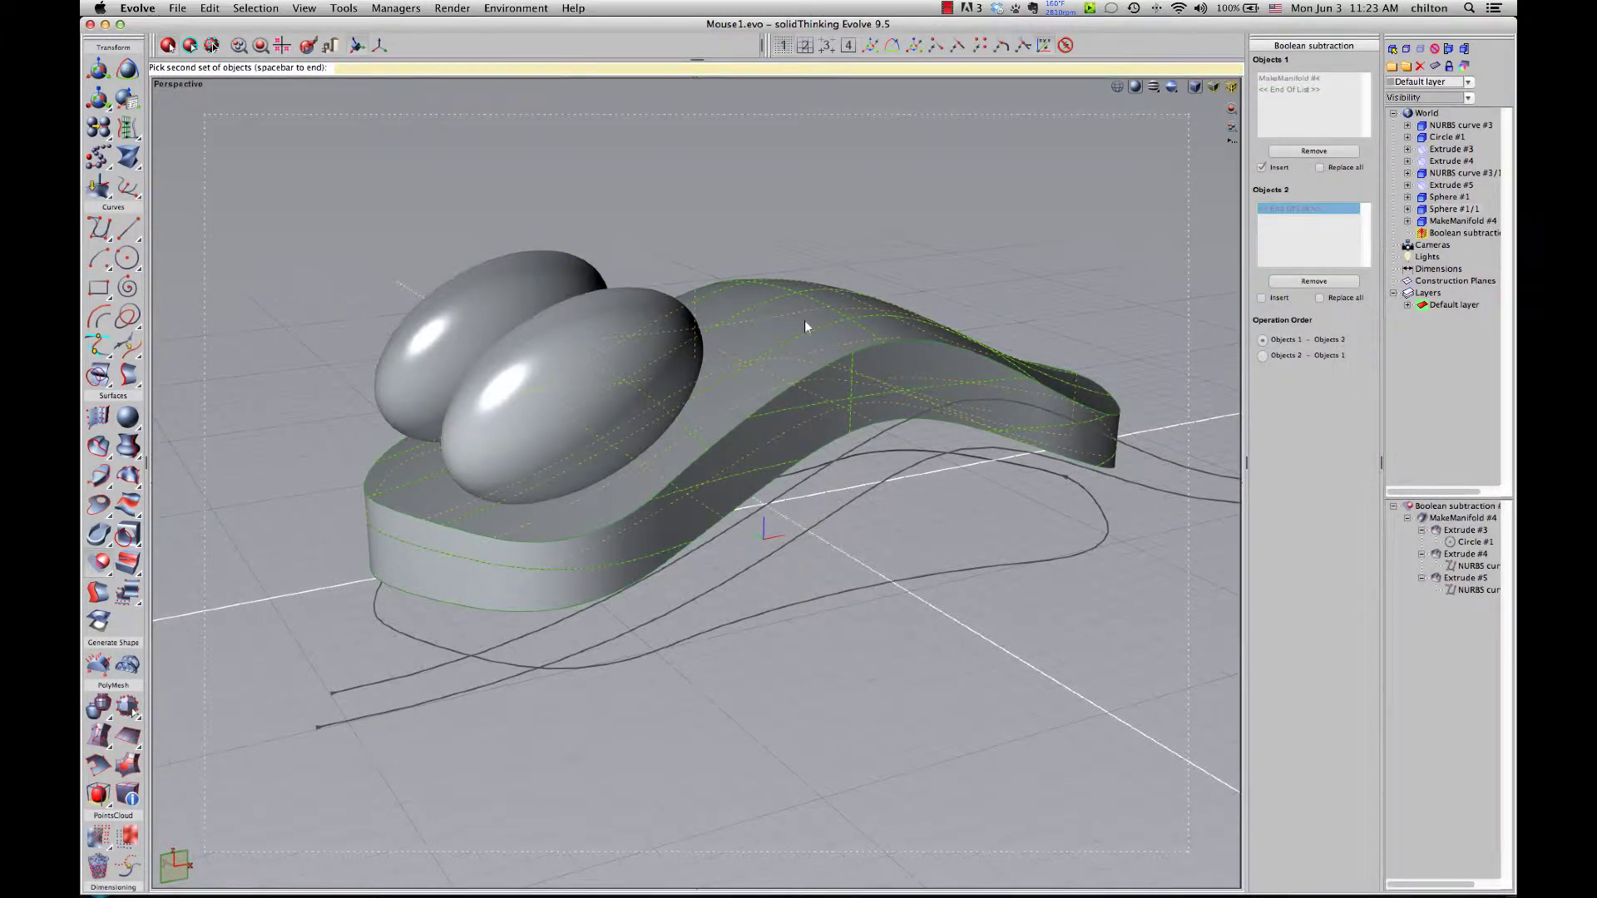
pyautogui.click(509, 282)
pyautogui.click(556, 317)
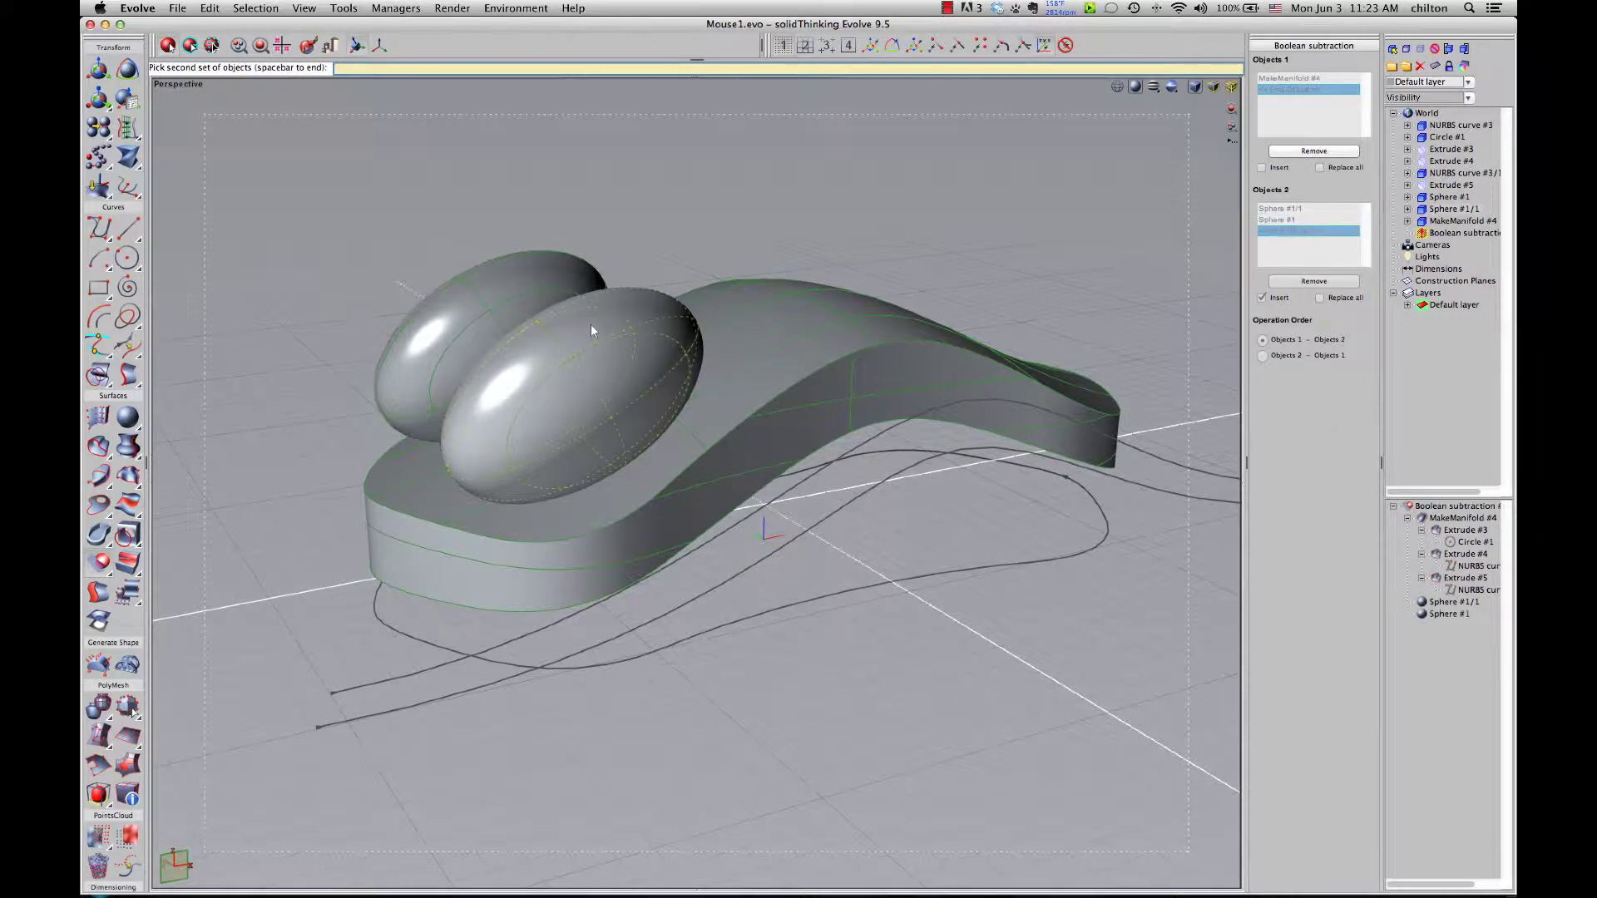
pyautogui.press('space')
# Round all edges of the mouse body, including the rims of the two finger recesses, with a radius of 1.000
pyautogui.moveTo(562, 328); pyautogui.dragTo(546, 278, button='middle')
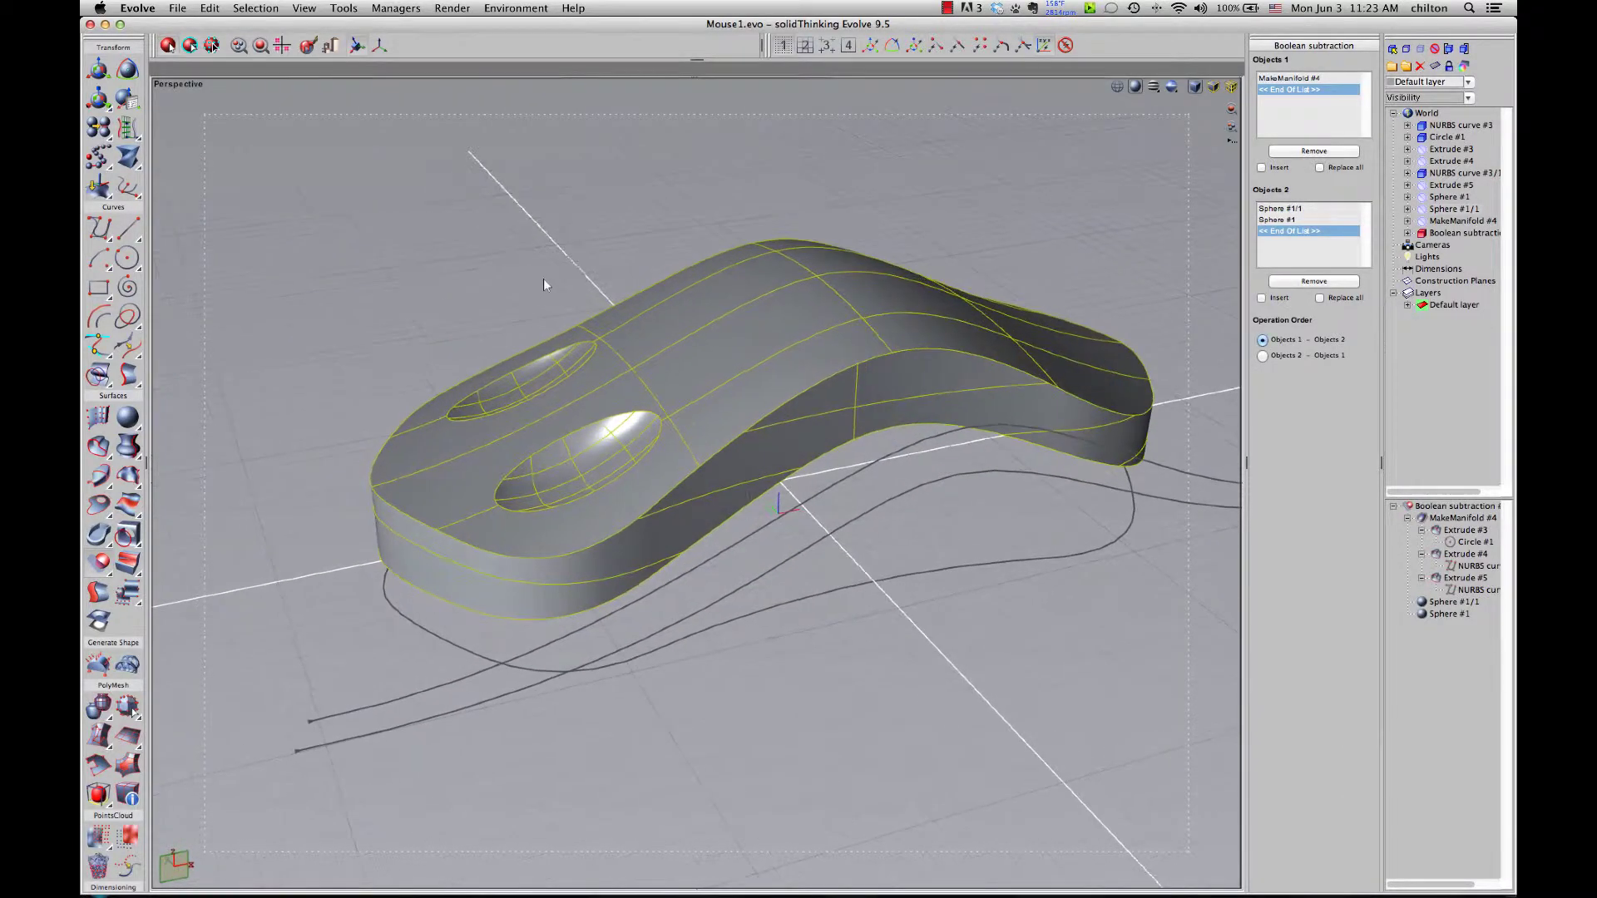
pyautogui.click(132, 562)
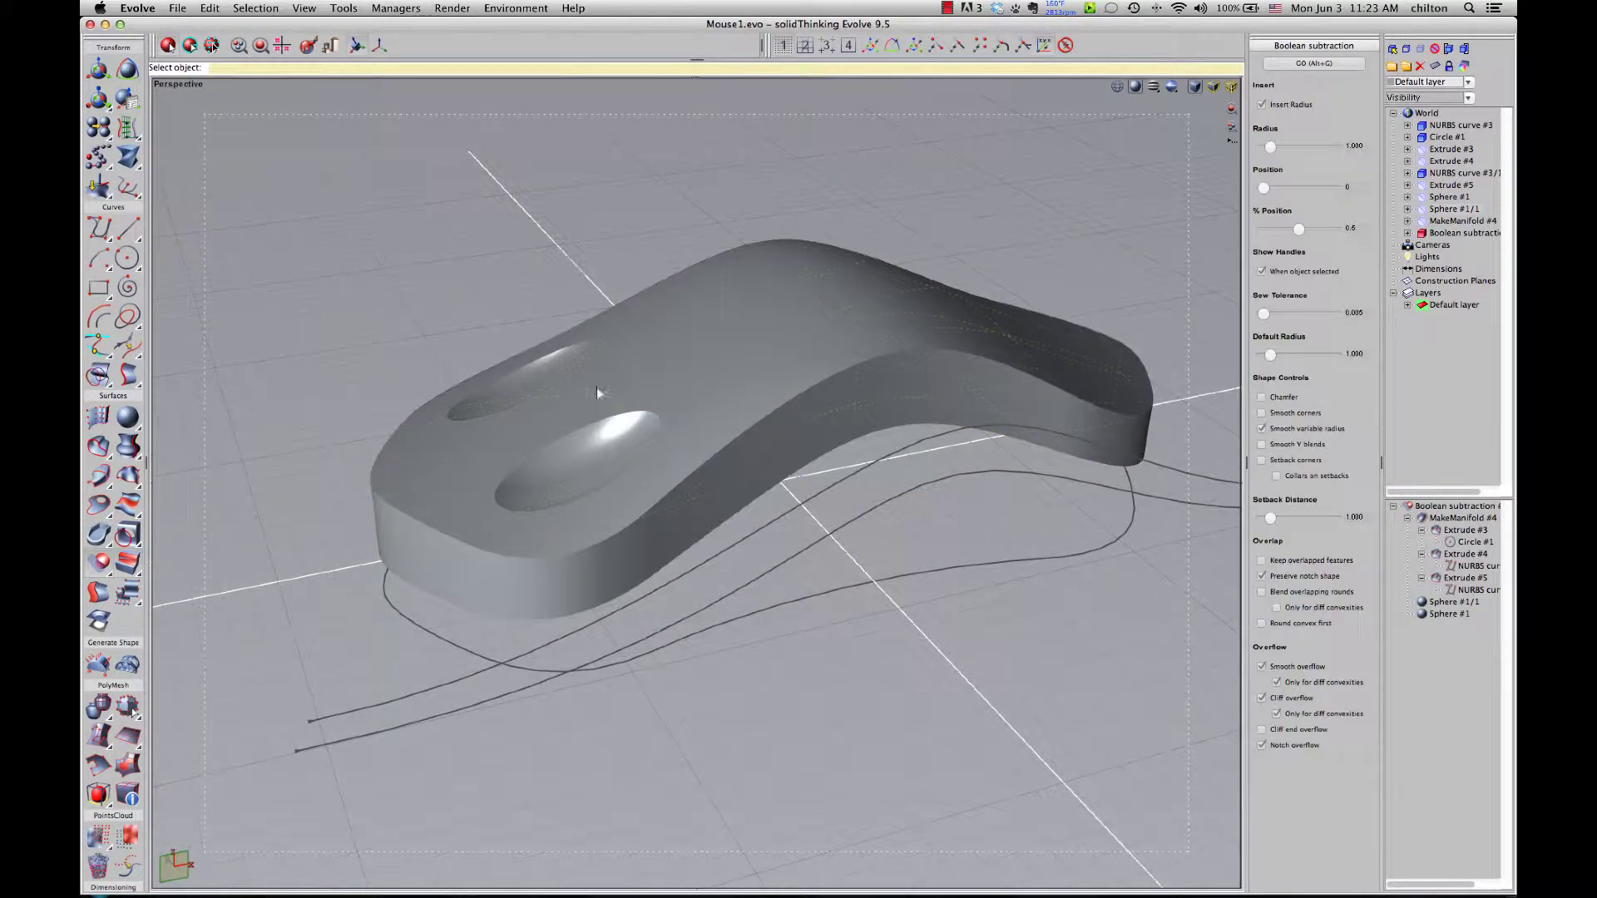
pyautogui.click(637, 349)
pyautogui.moveTo(293, 181); pyautogui.dragTo(1175, 654)
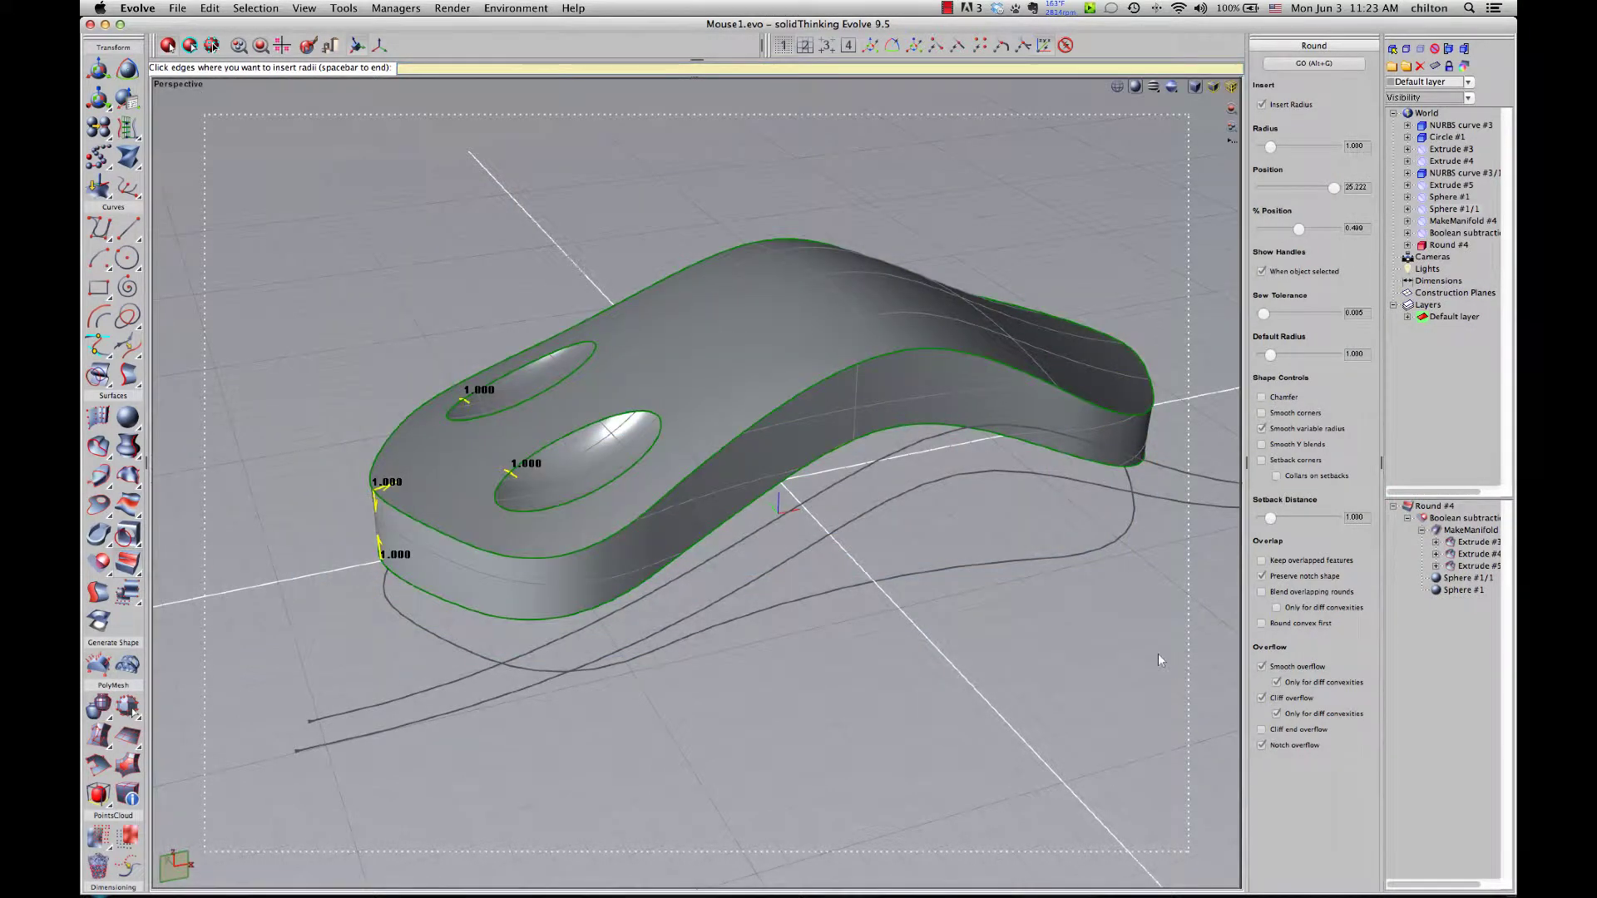
pyautogui.moveTo(1012, 610); pyautogui.dragTo(1010, 590, button='middle')
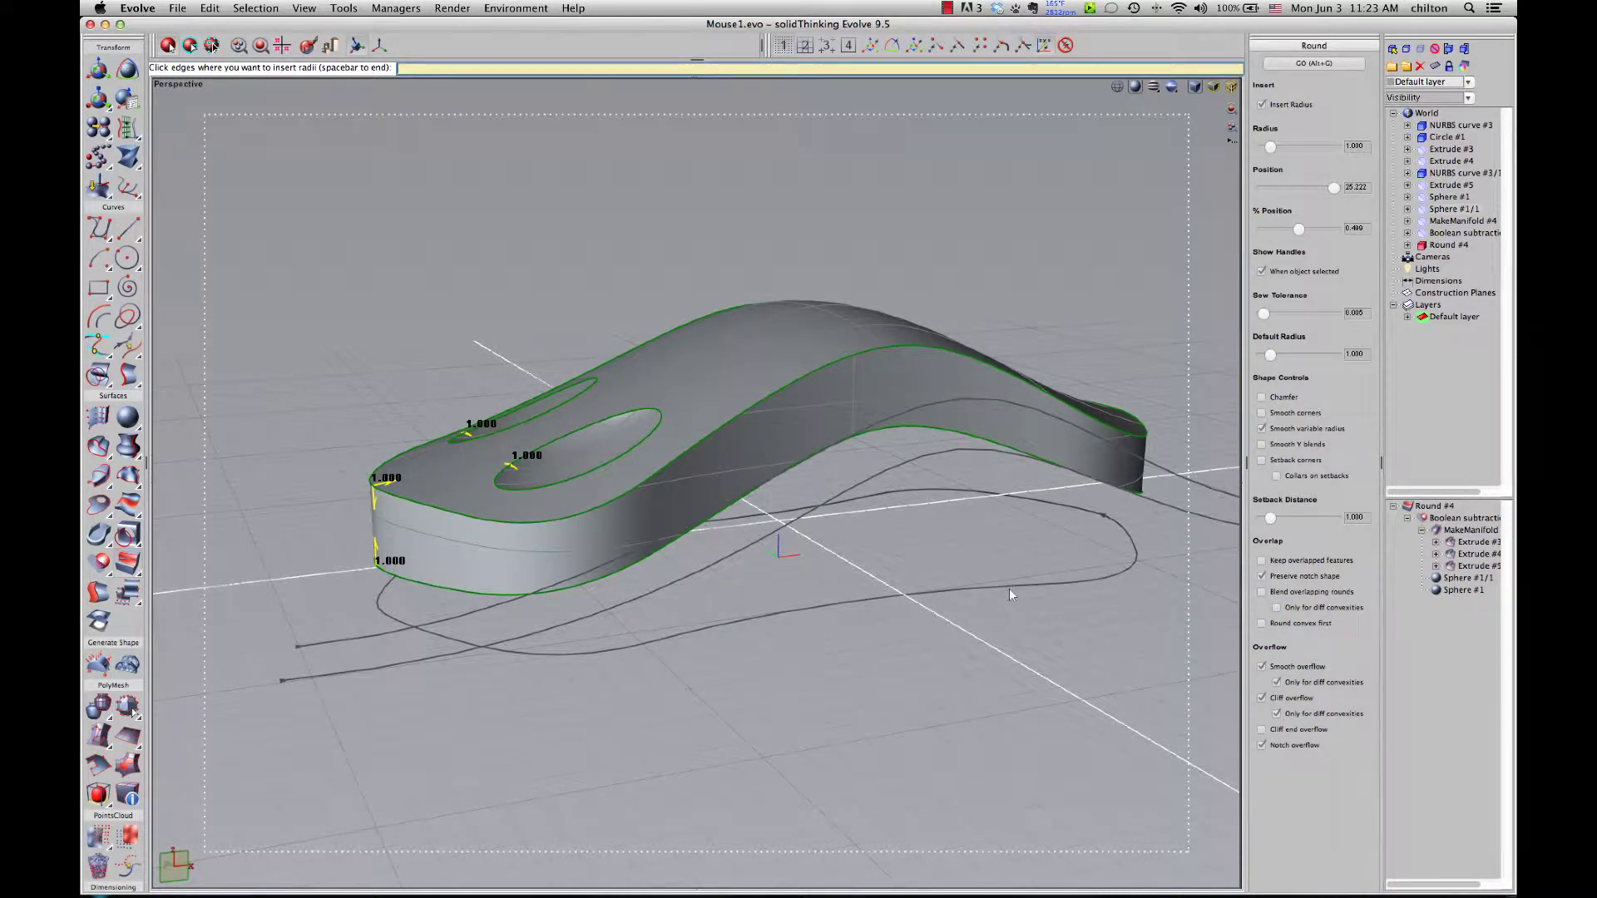
pyautogui.press('space')
pyautogui.press('Return')
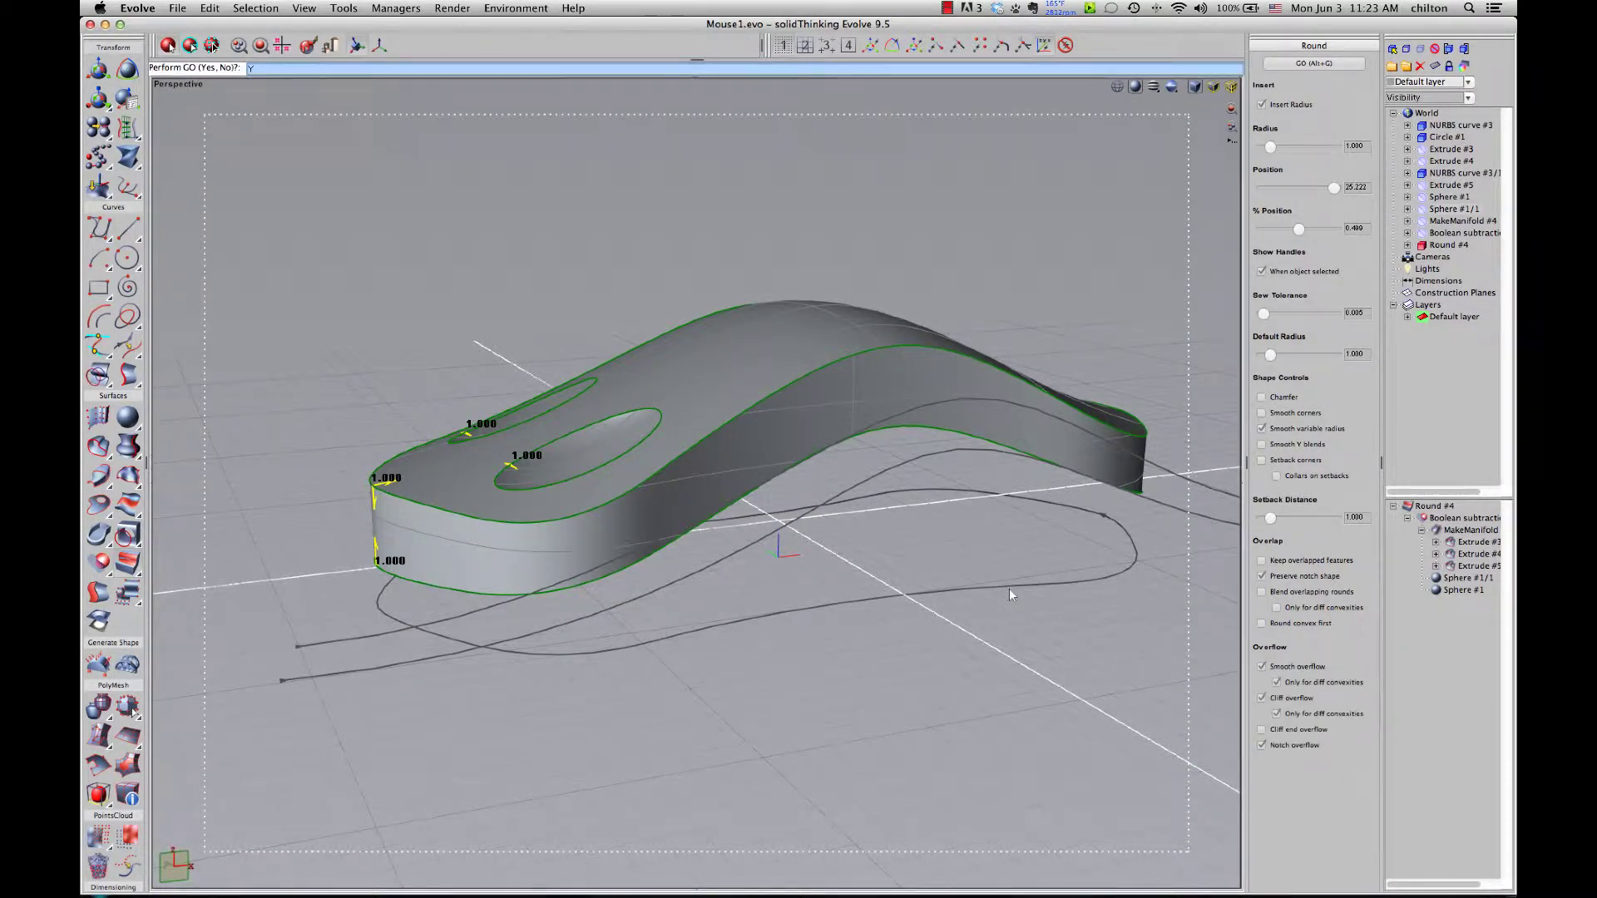
pyautogui.press('Return')
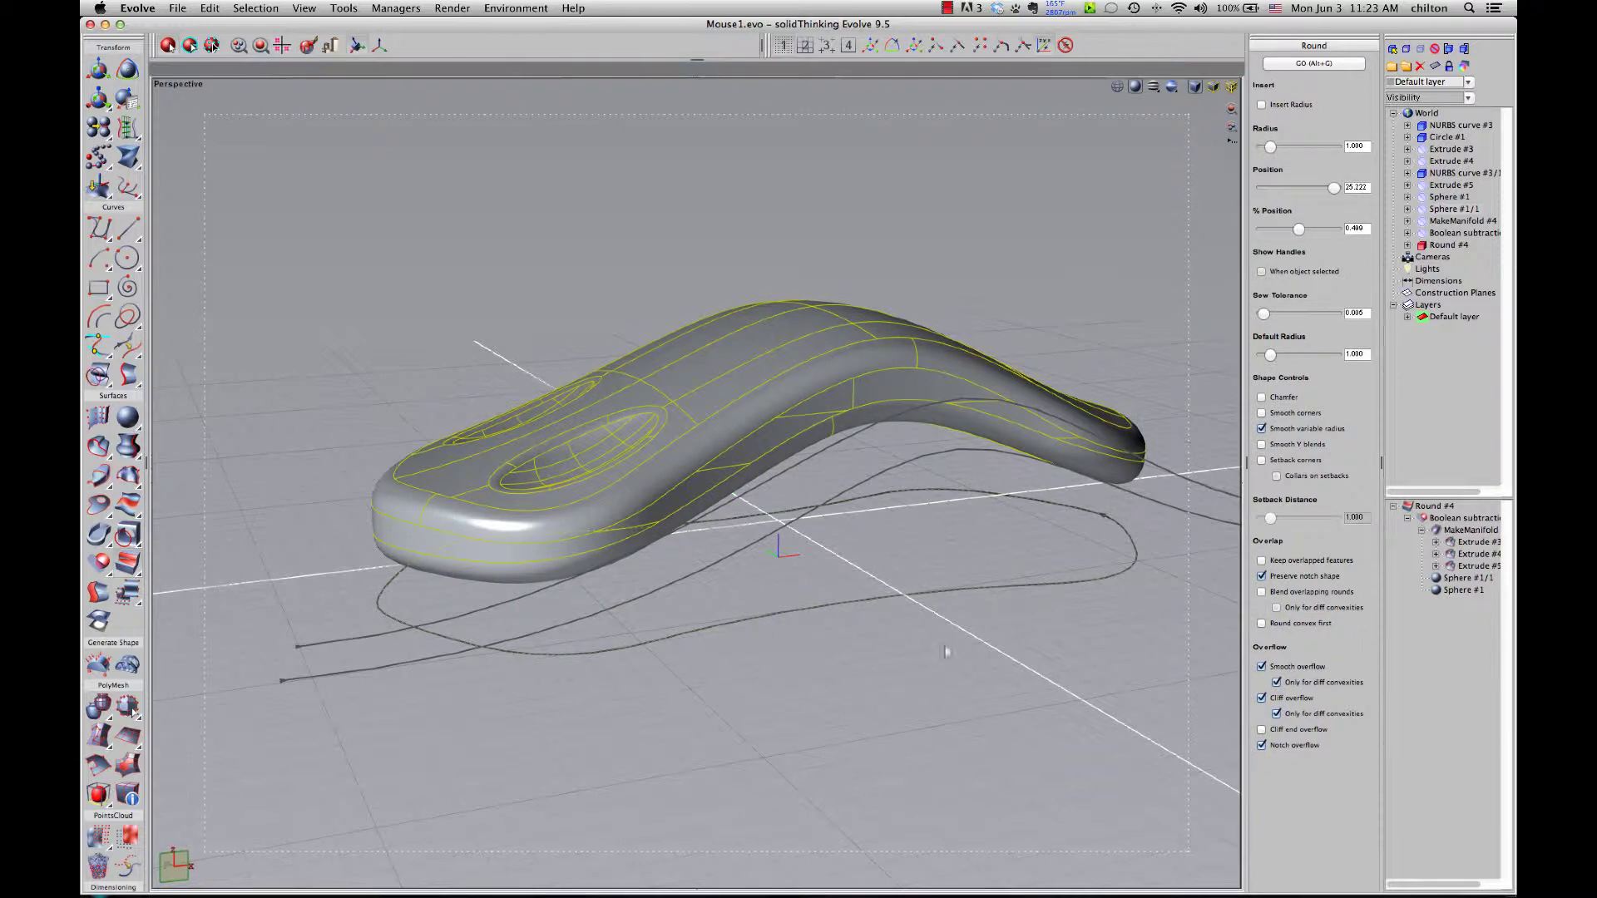
# Remove the radius from the bottom perimeter edge of the Round and recompute it so only the other edges stay rounded
pyautogui.moveTo(212, 45); pyautogui.dragTo(213, 45)
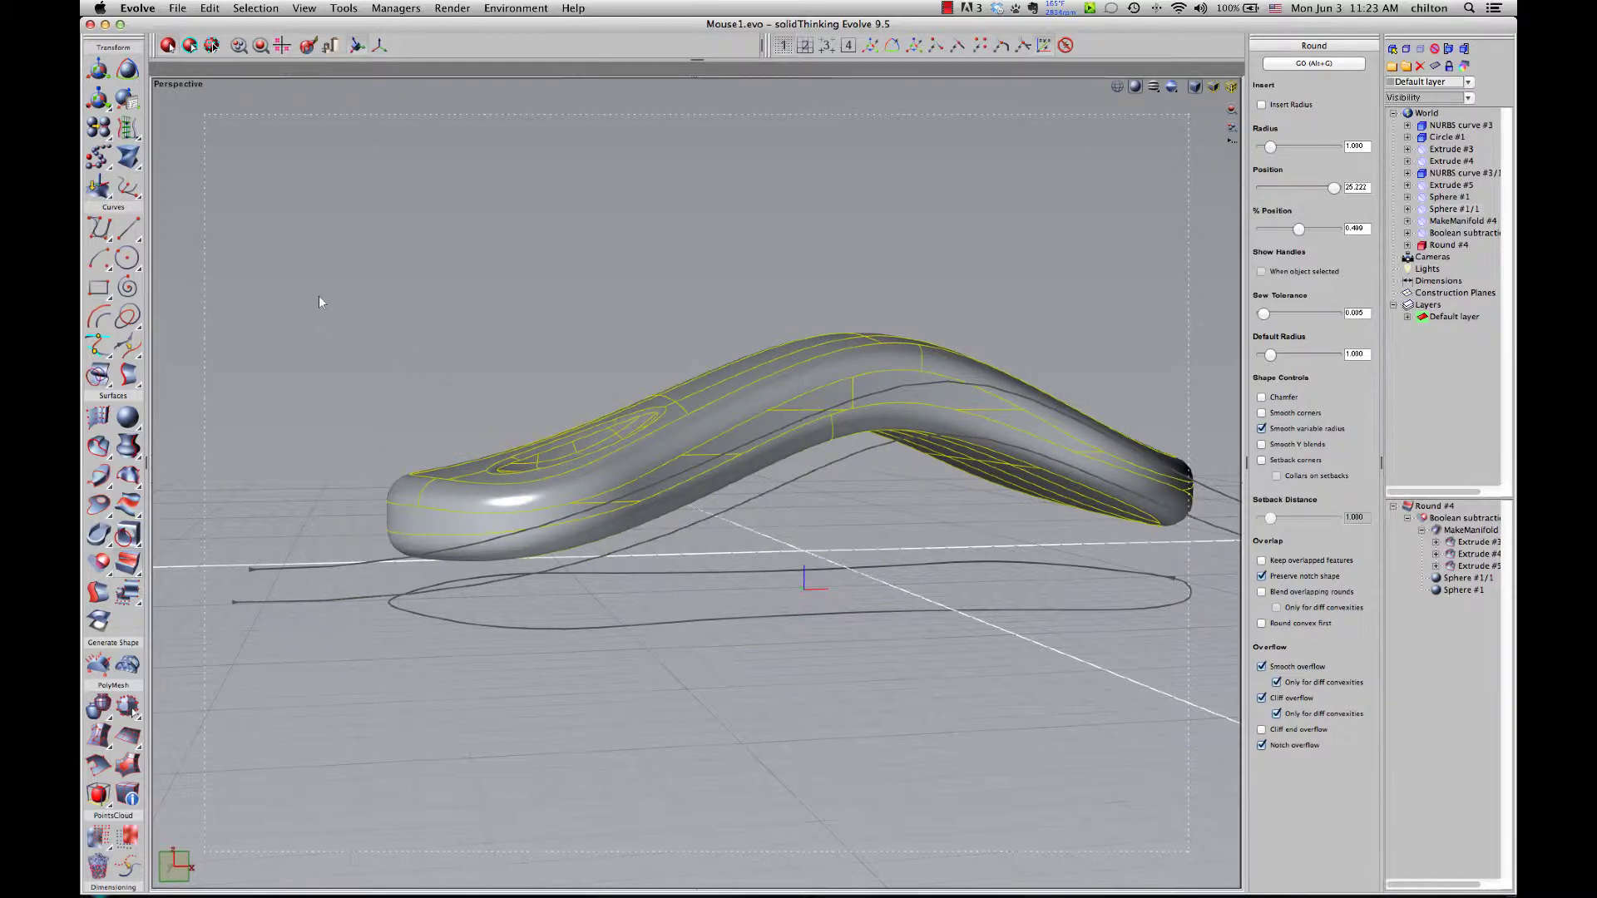
pyautogui.click(190, 46)
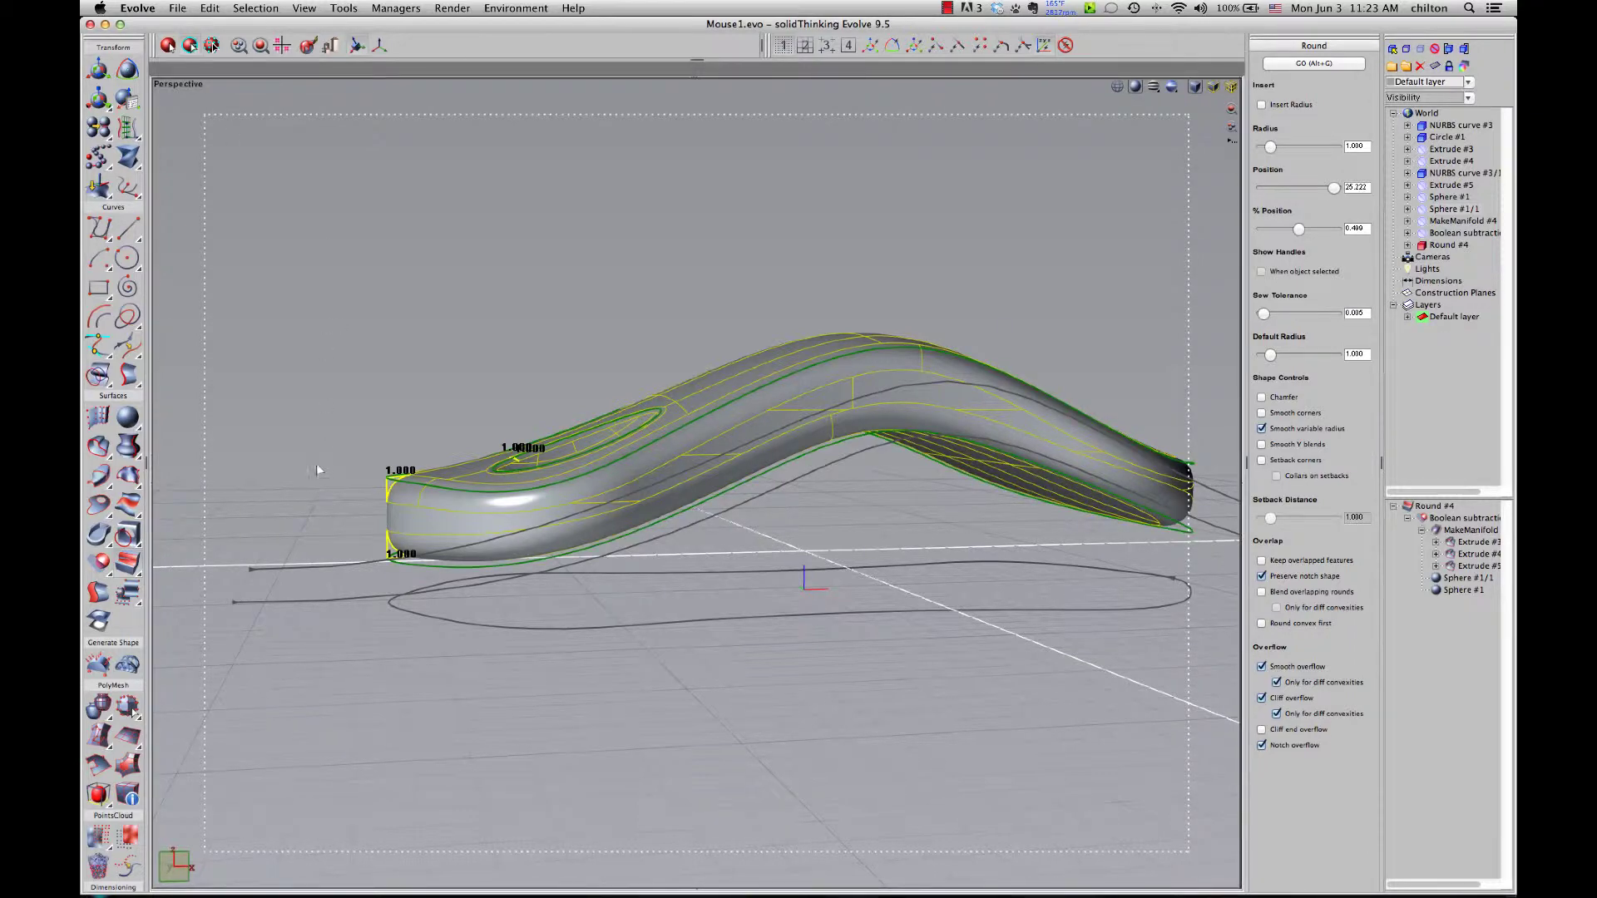
pyautogui.scroll(3, 317, 471)
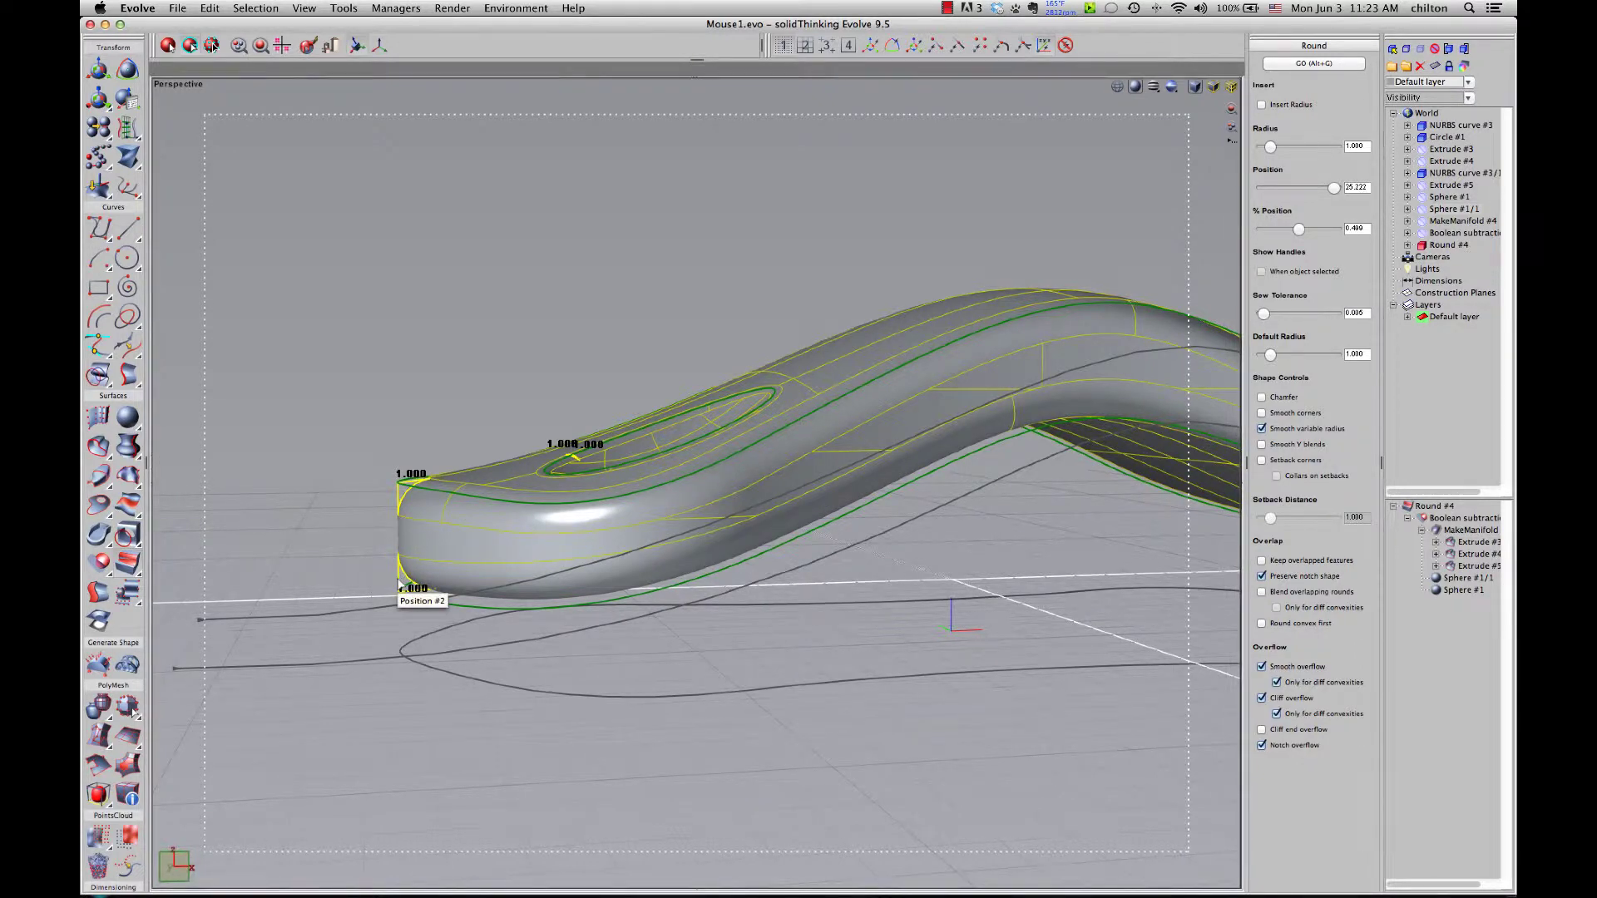
pyautogui.click(399, 582)
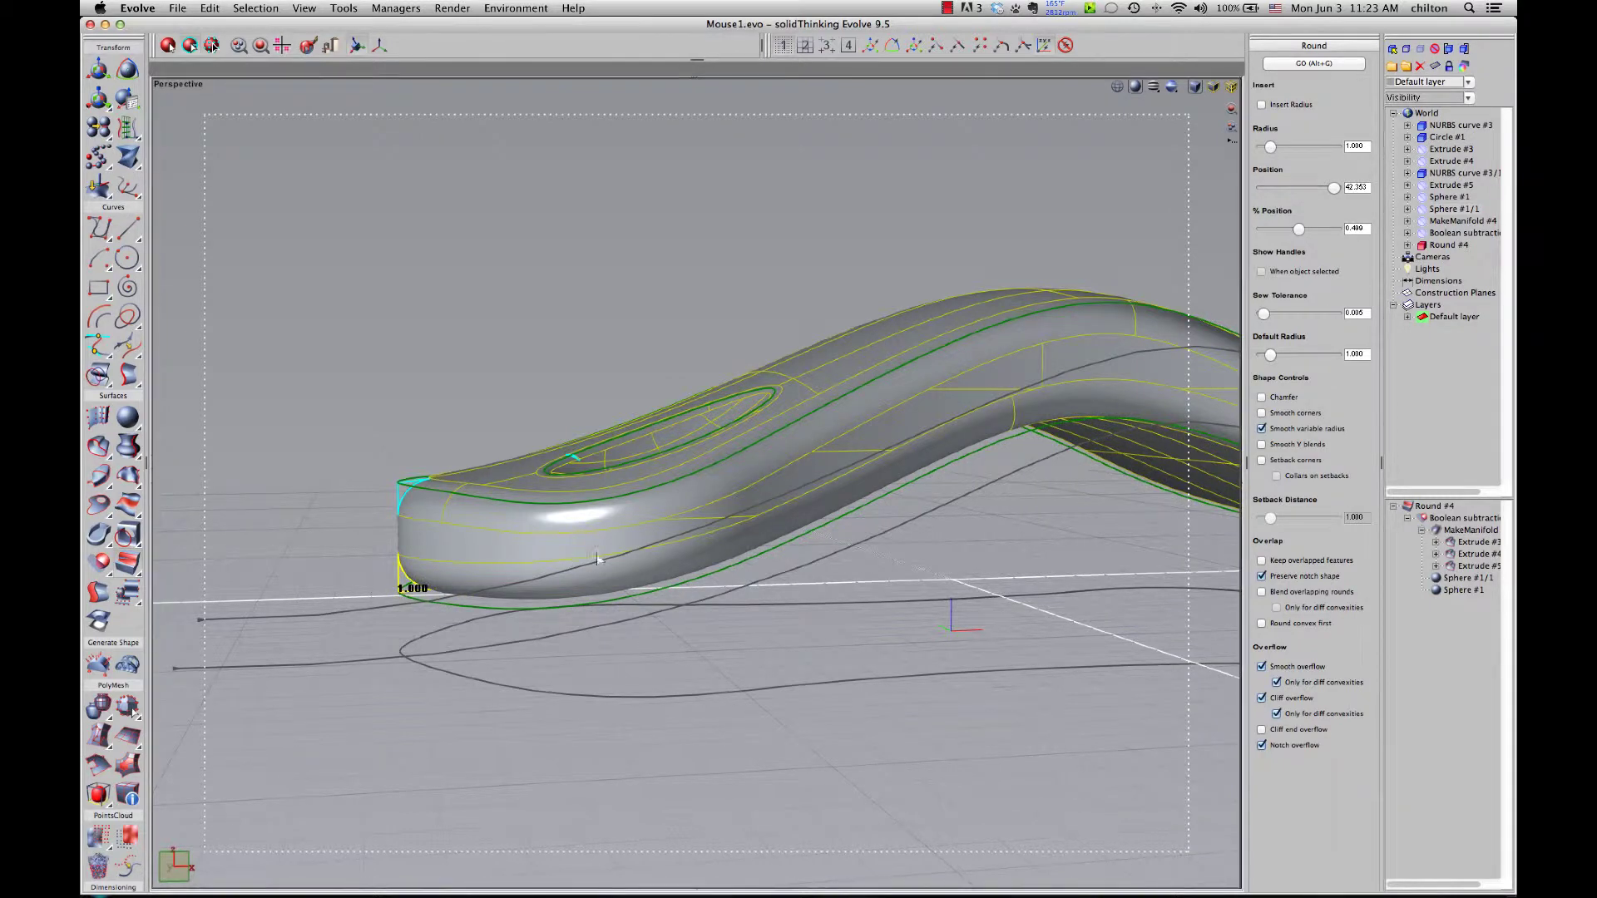
pyautogui.click(908, 453)
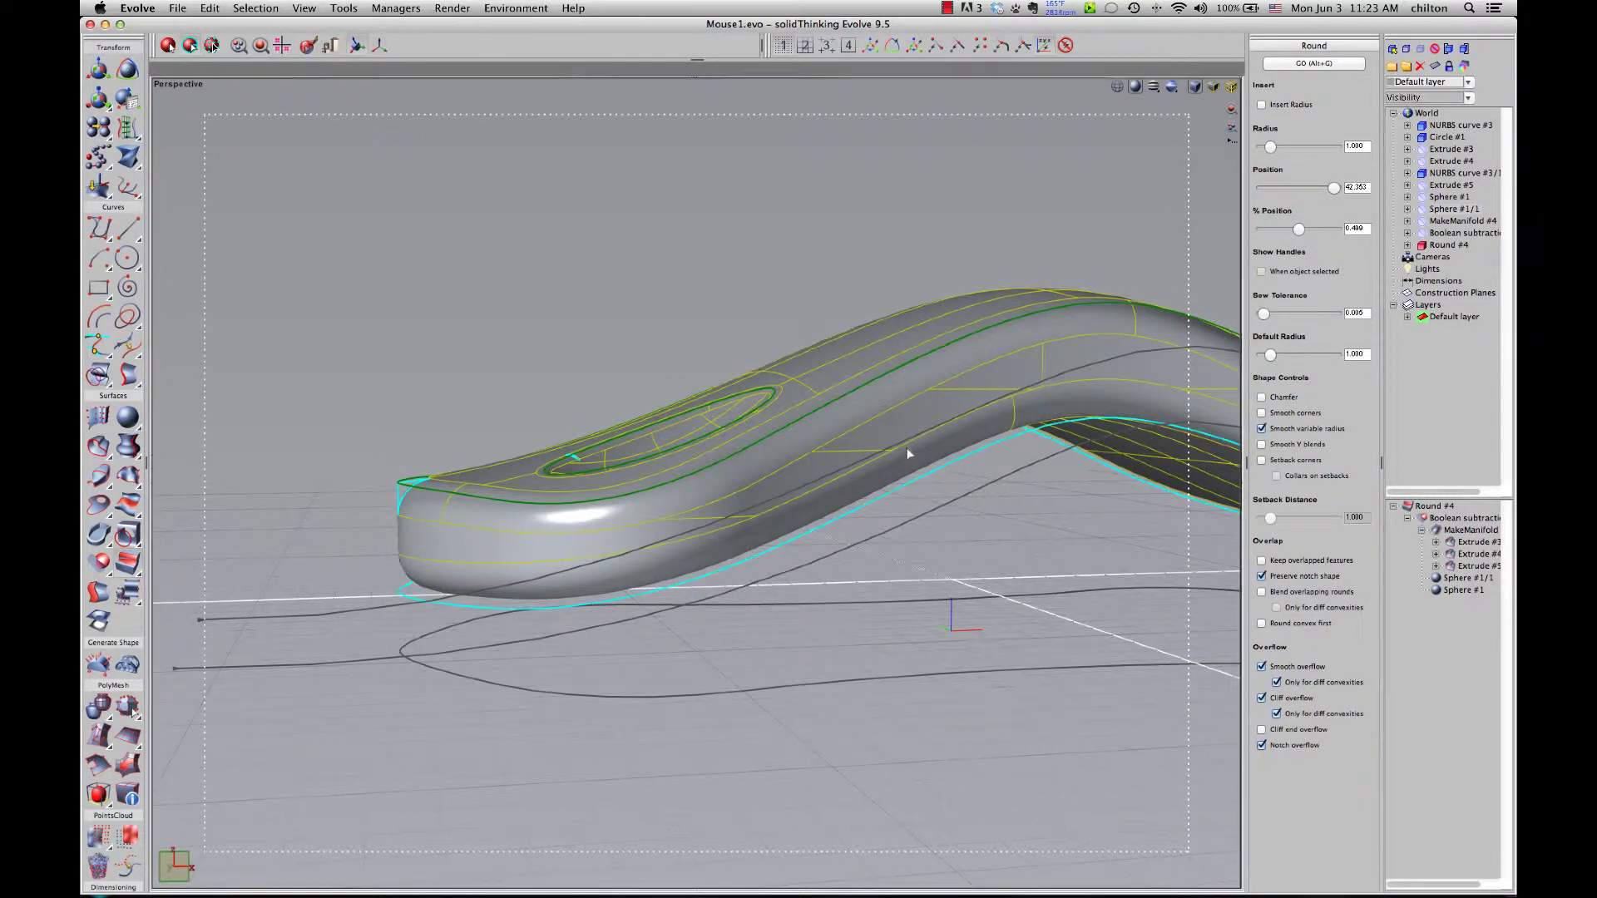
pyautogui.click(1304, 65)
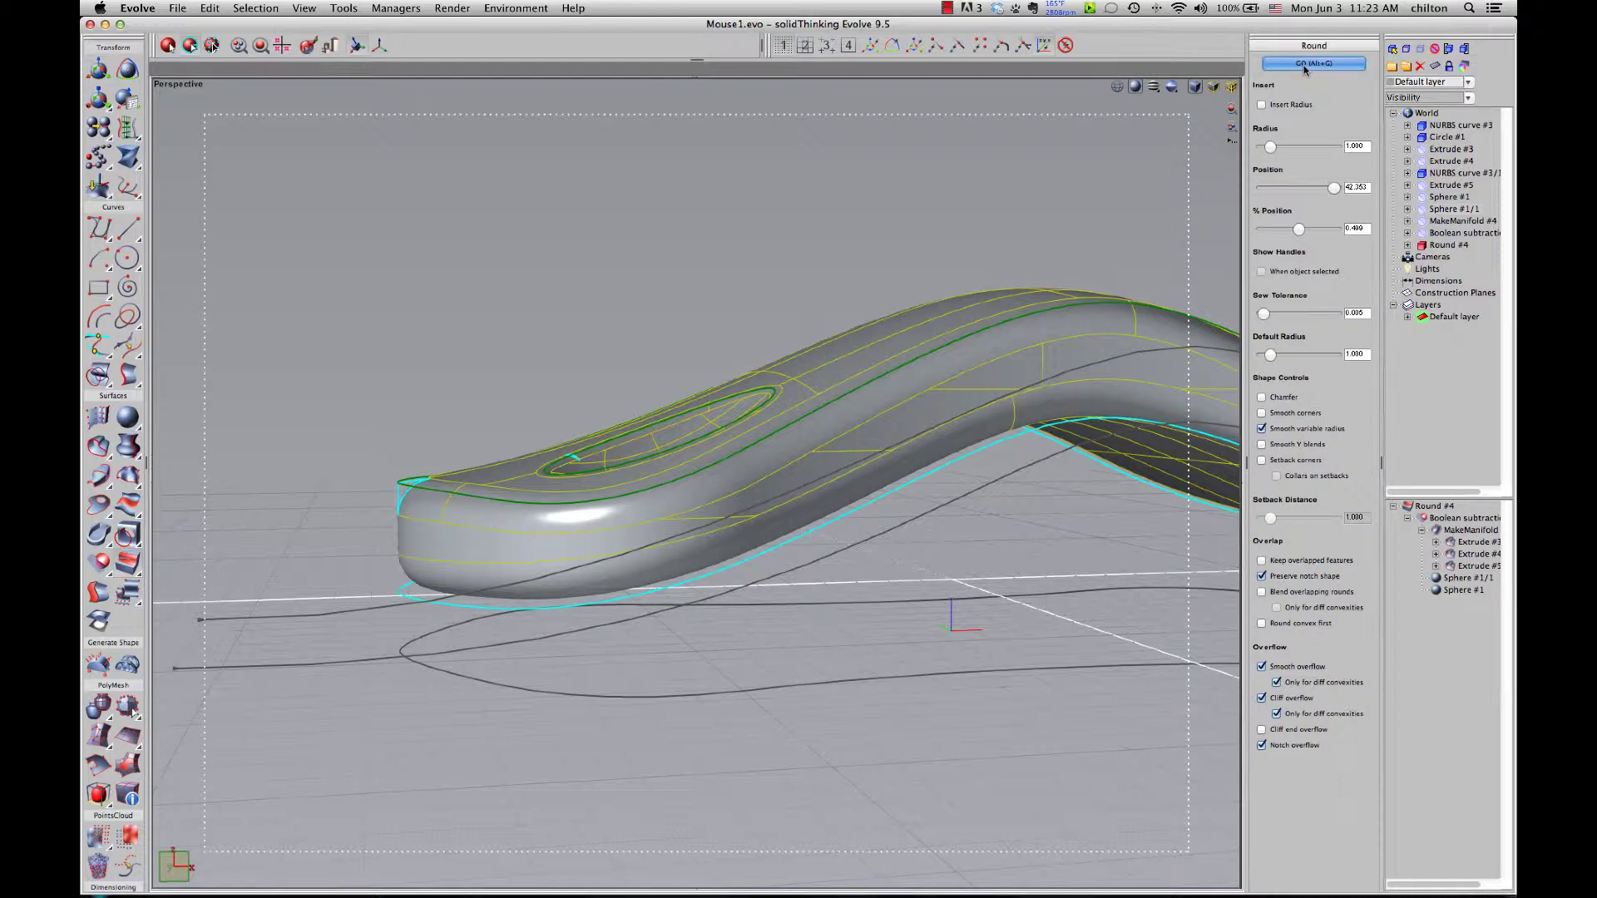
# Shell the rounded mouse body with a global thickness of 0.2, leaving its underside face open
pyautogui.moveTo(582, 349); pyautogui.dragTo(563, 375, button='middle')
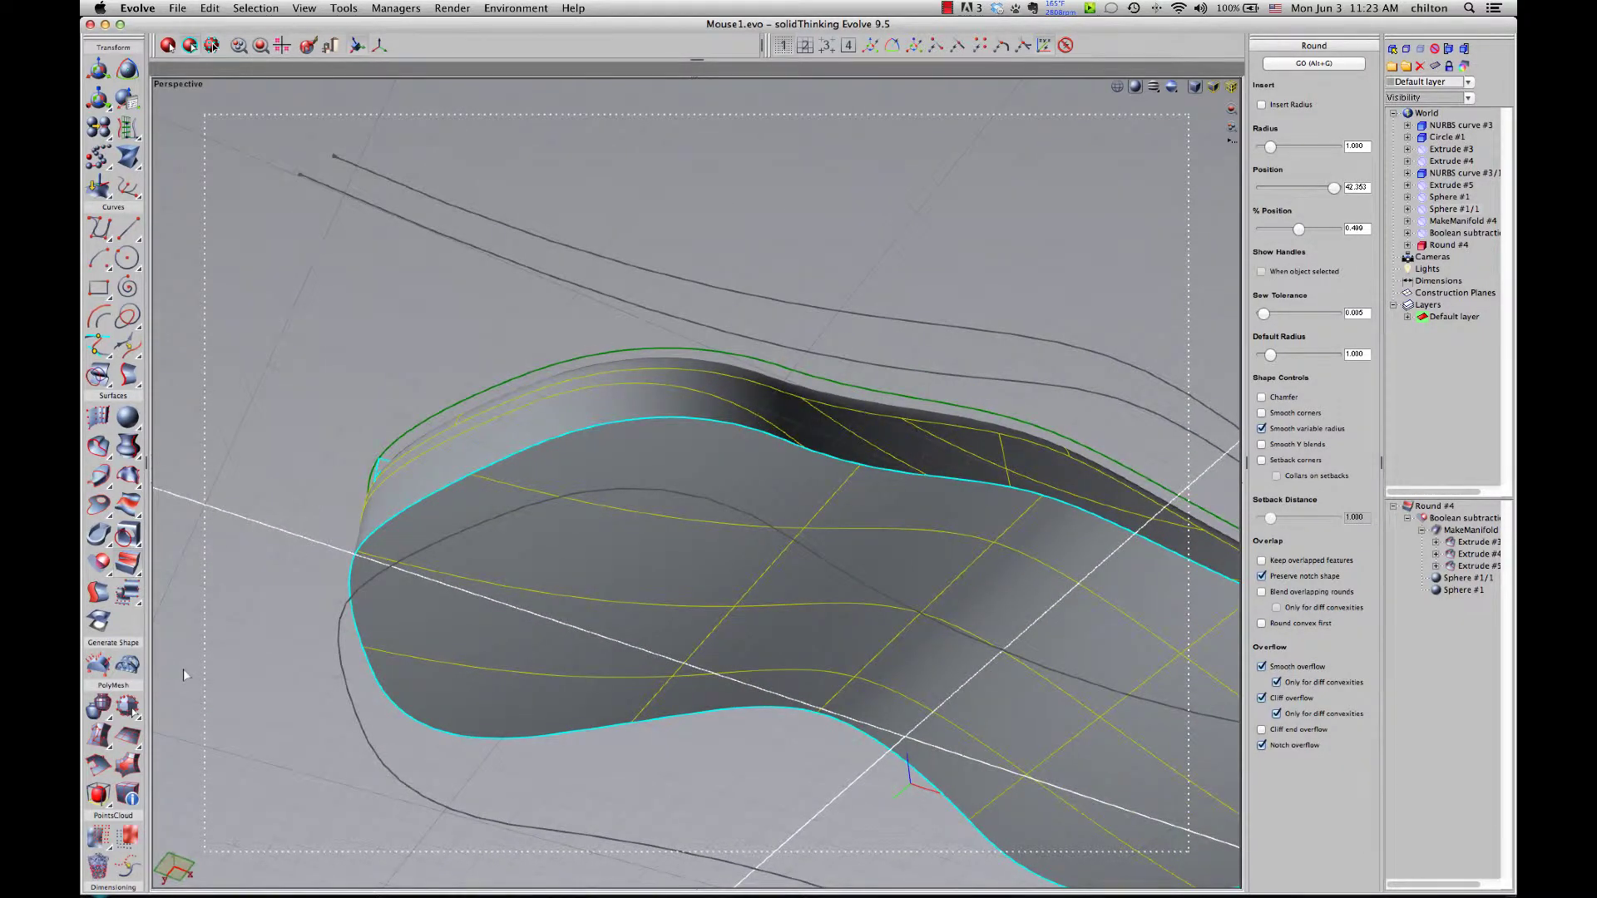
pyautogui.click(100, 536)
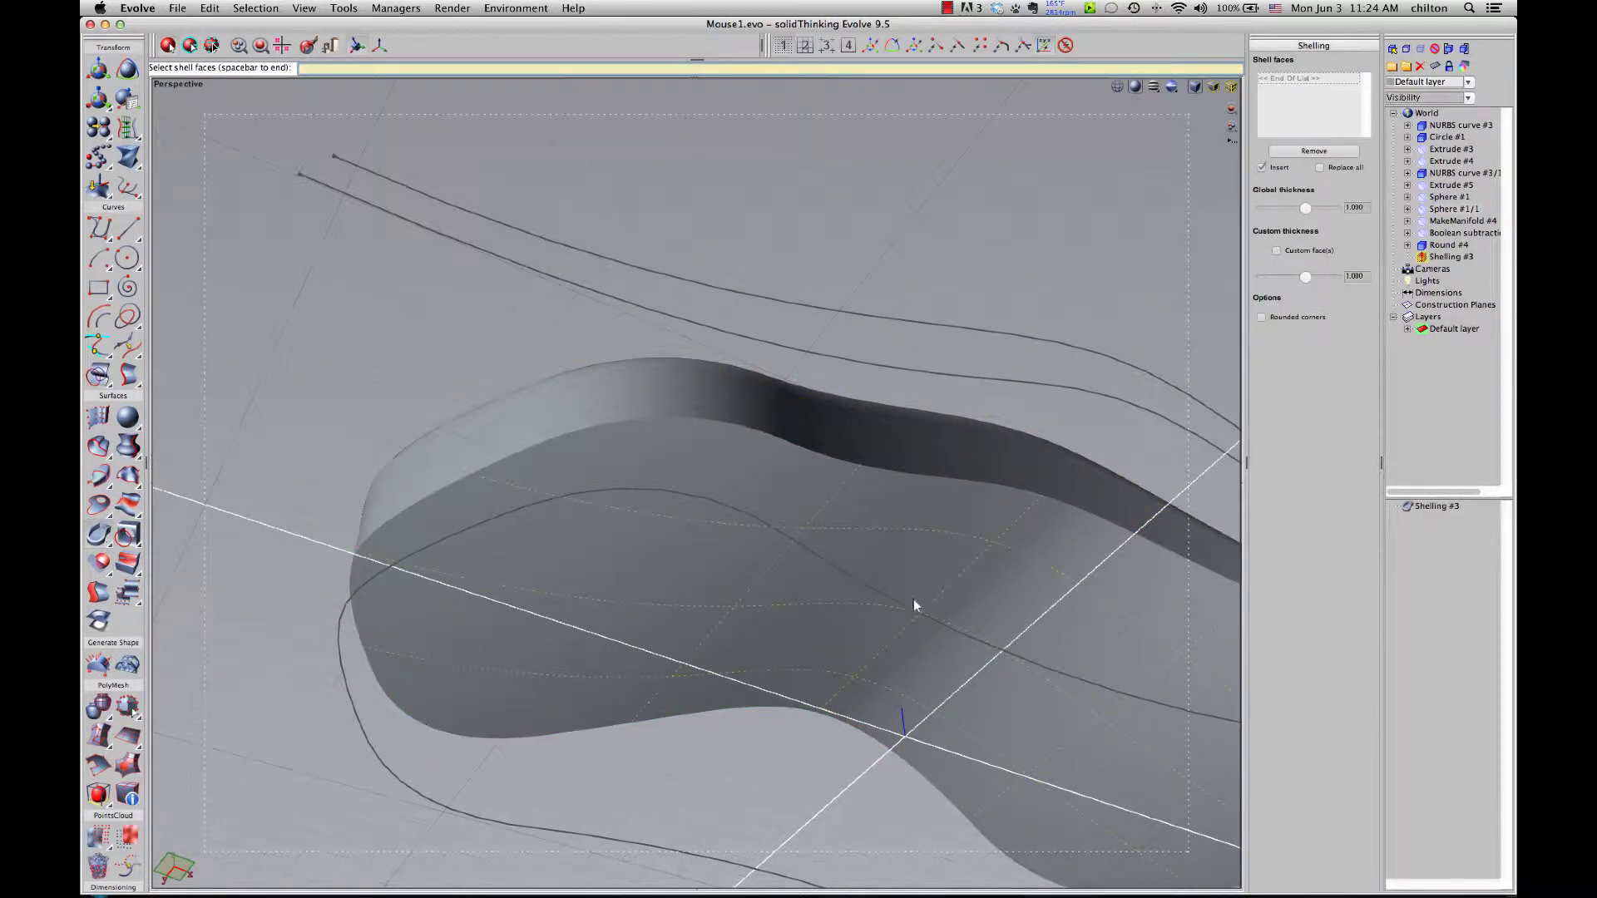
pyautogui.click(970, 574)
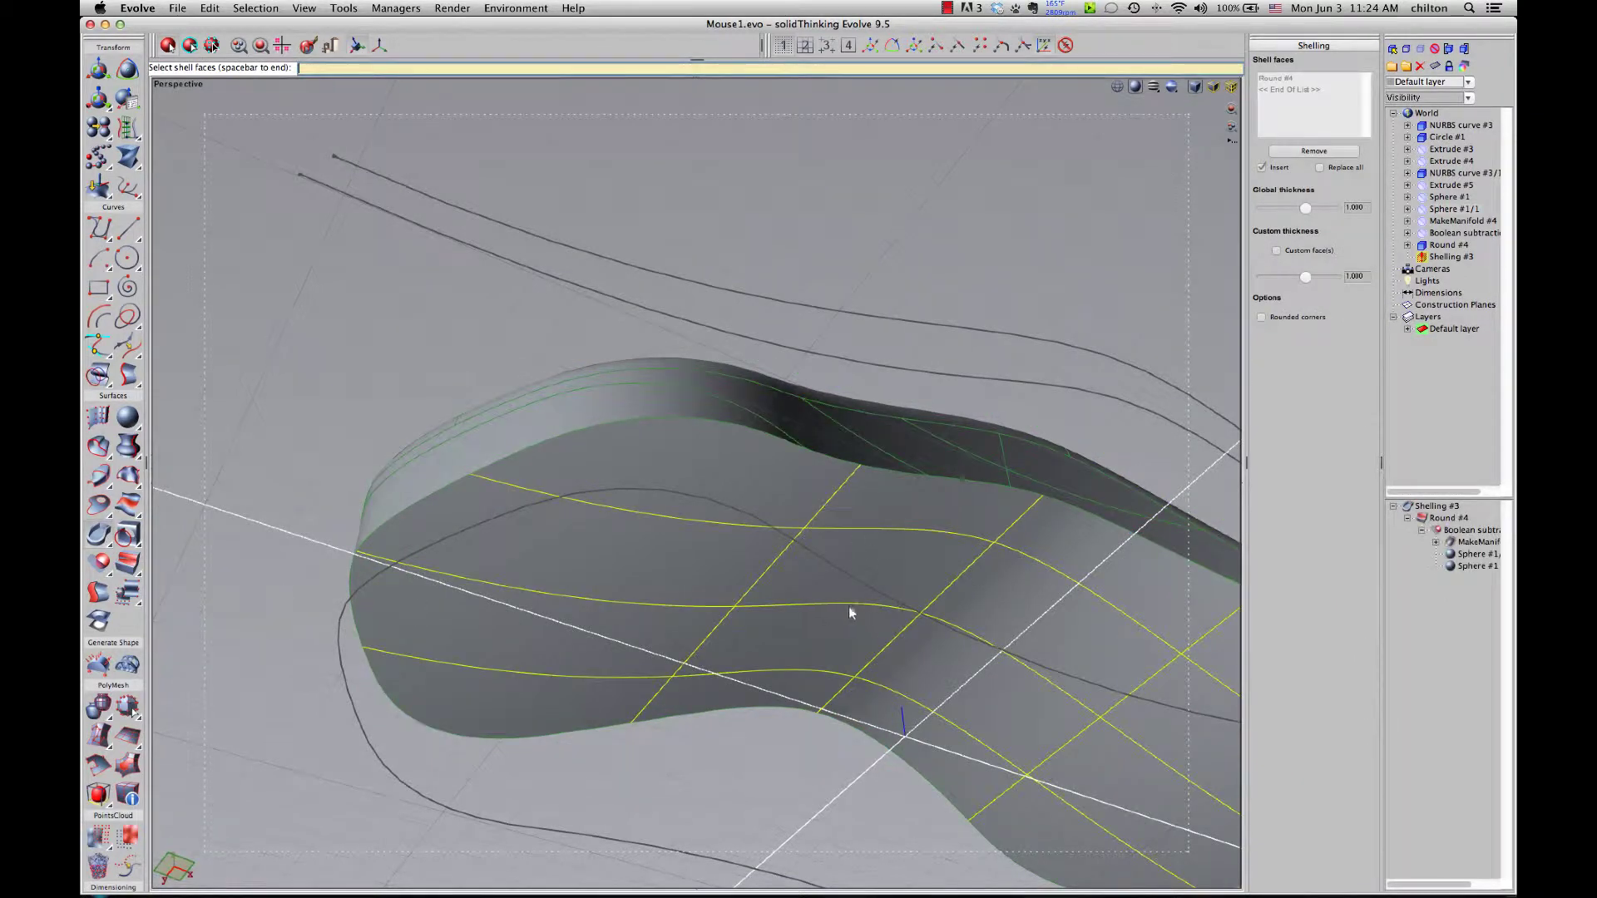
pyautogui.press('space')
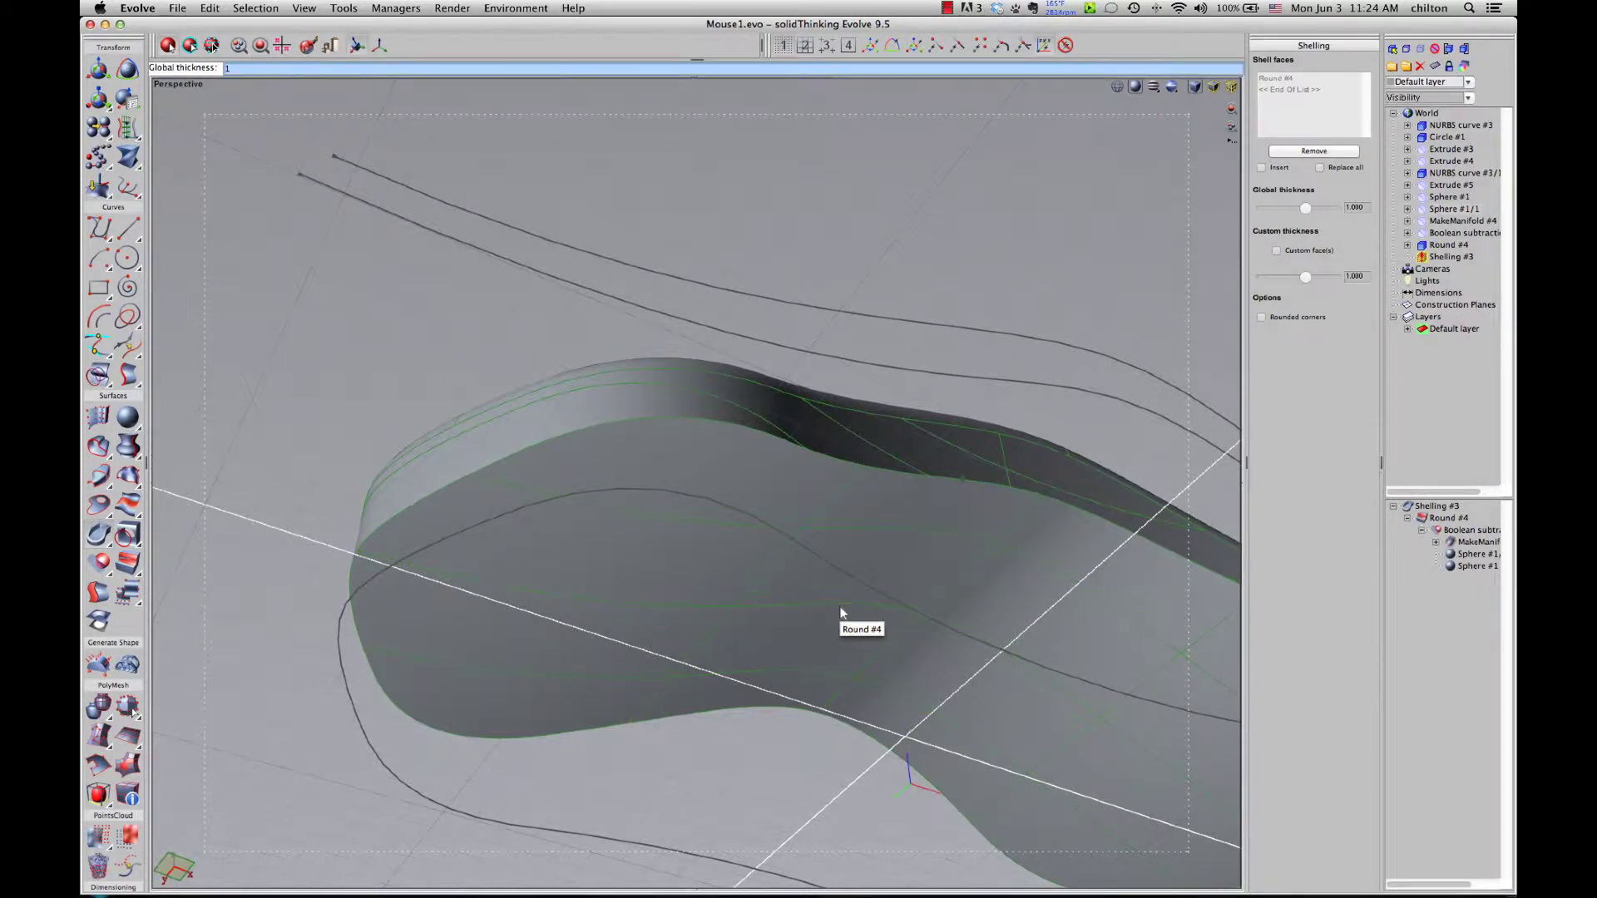
pyautogui.write('2')
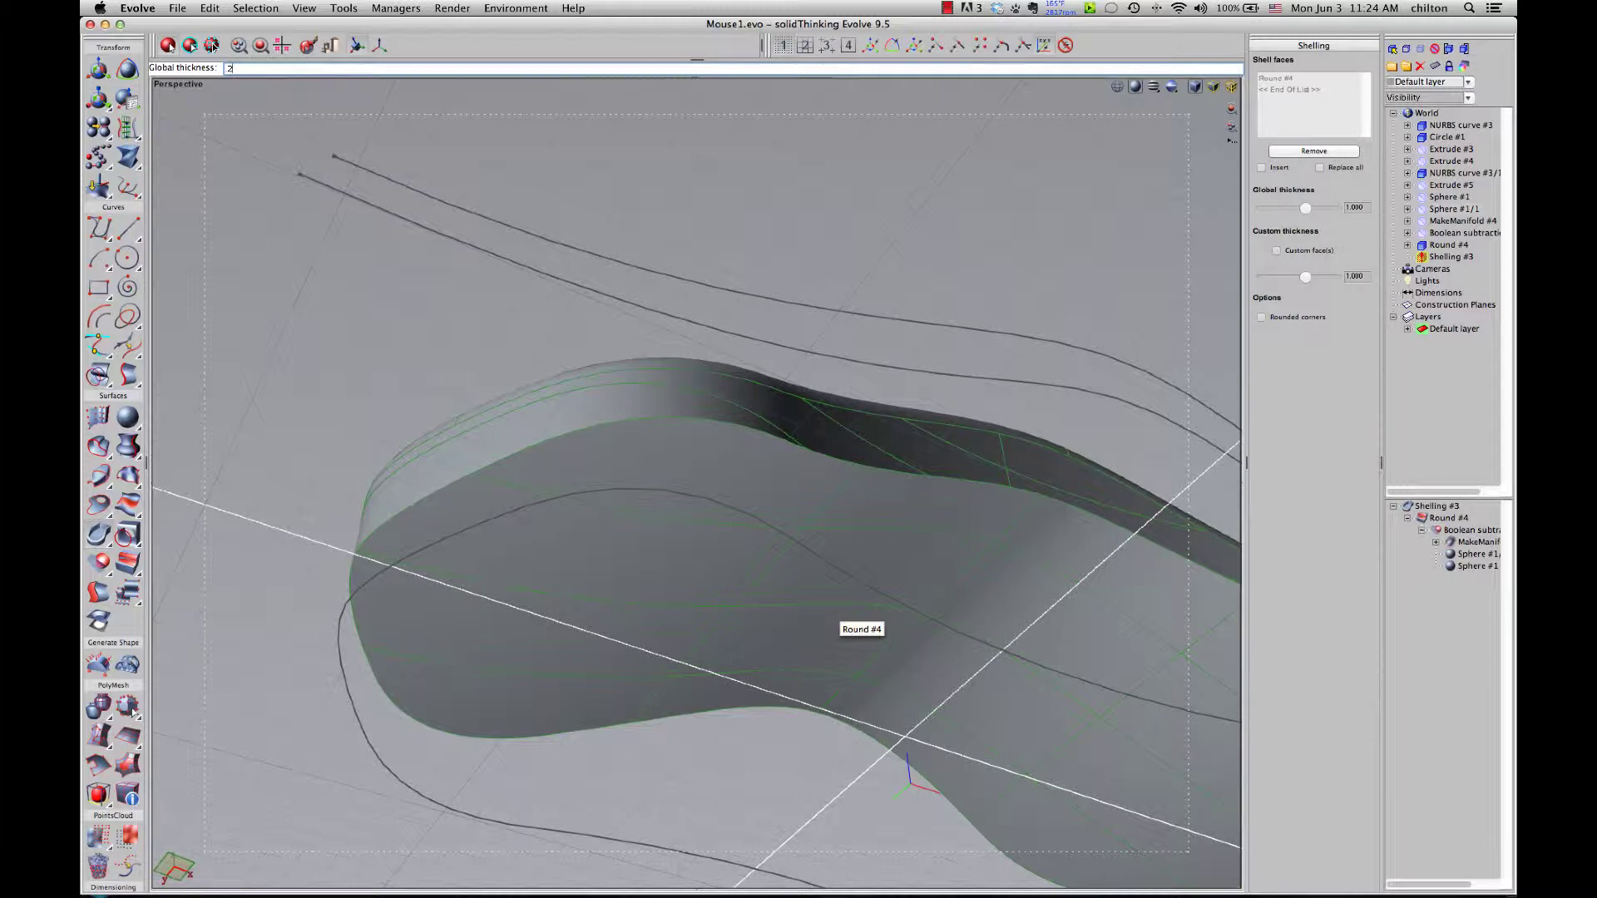
pyautogui.press('Return')
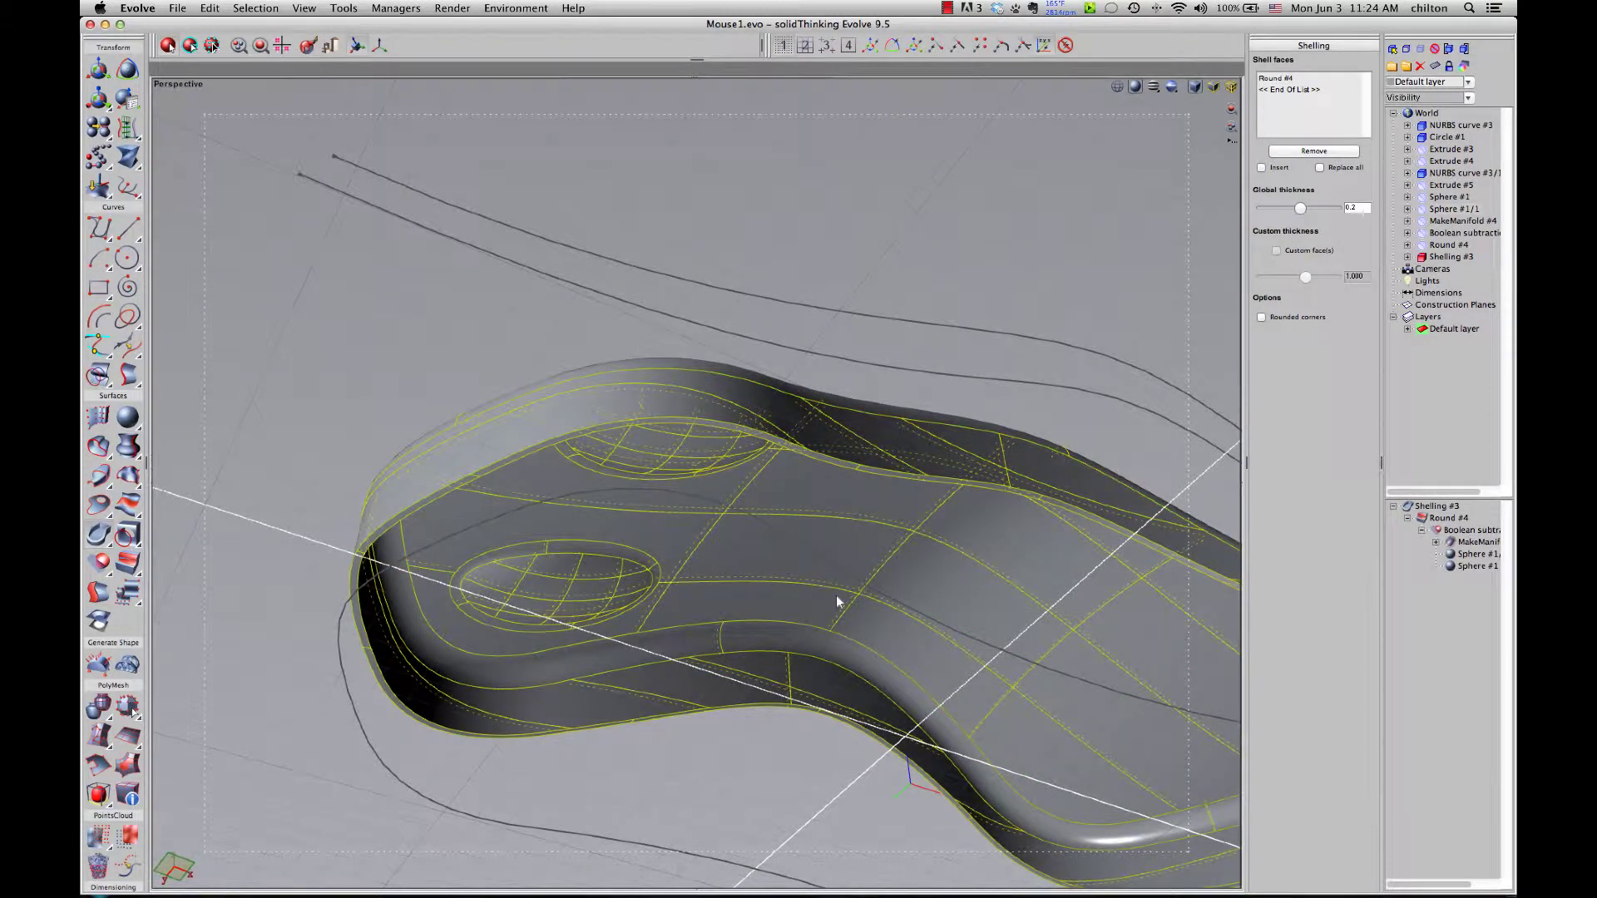
# Show the edit points of the circle curve that outlines the mouse body and examine them in the four-view layout
pyautogui.moveTo(857, 410); pyautogui.dragTo(1045, 220, button='middle')
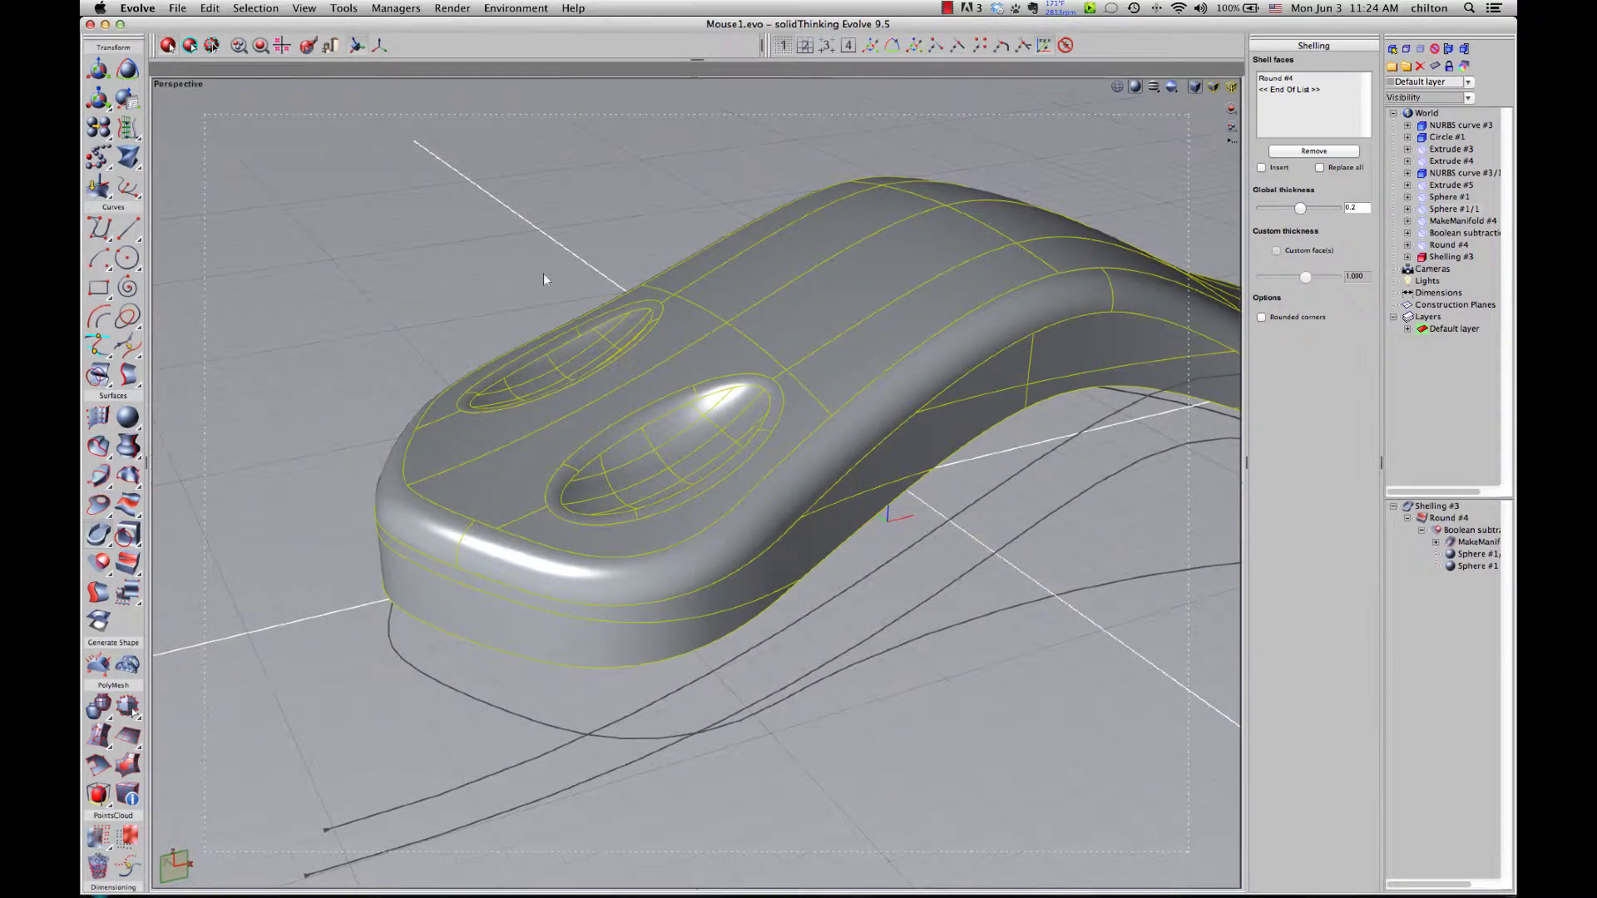
pyautogui.moveTo(546, 274); pyautogui.dragTo(514, 251, button='middle')
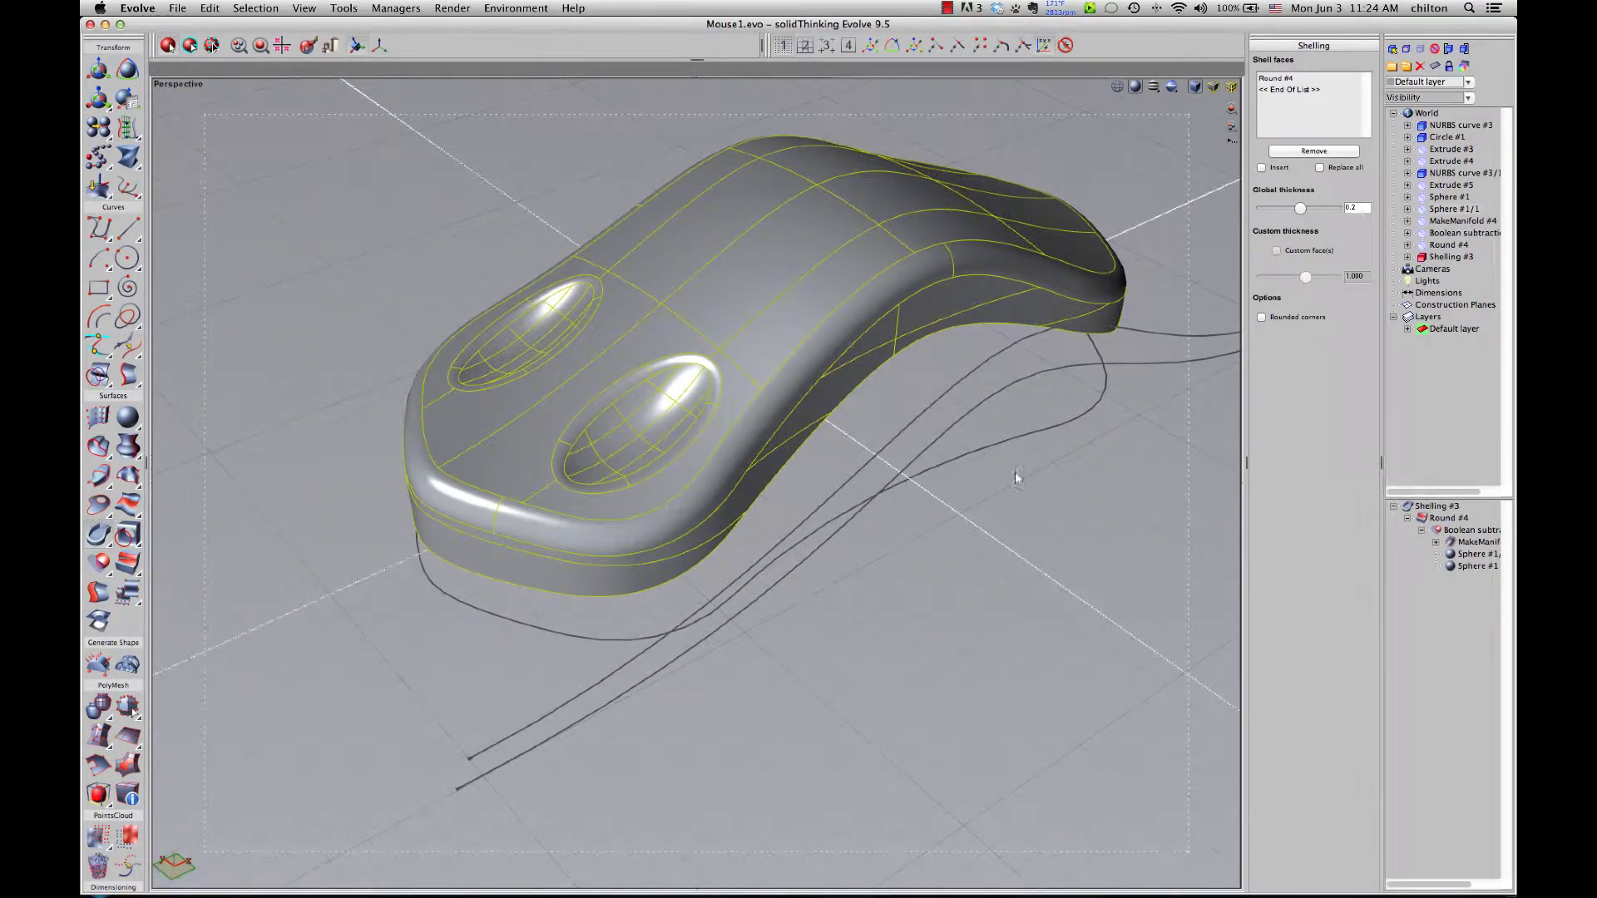
pyautogui.click(1019, 441)
pyautogui.moveTo(972, 569); pyautogui.dragTo(1080, 528, button='middle')
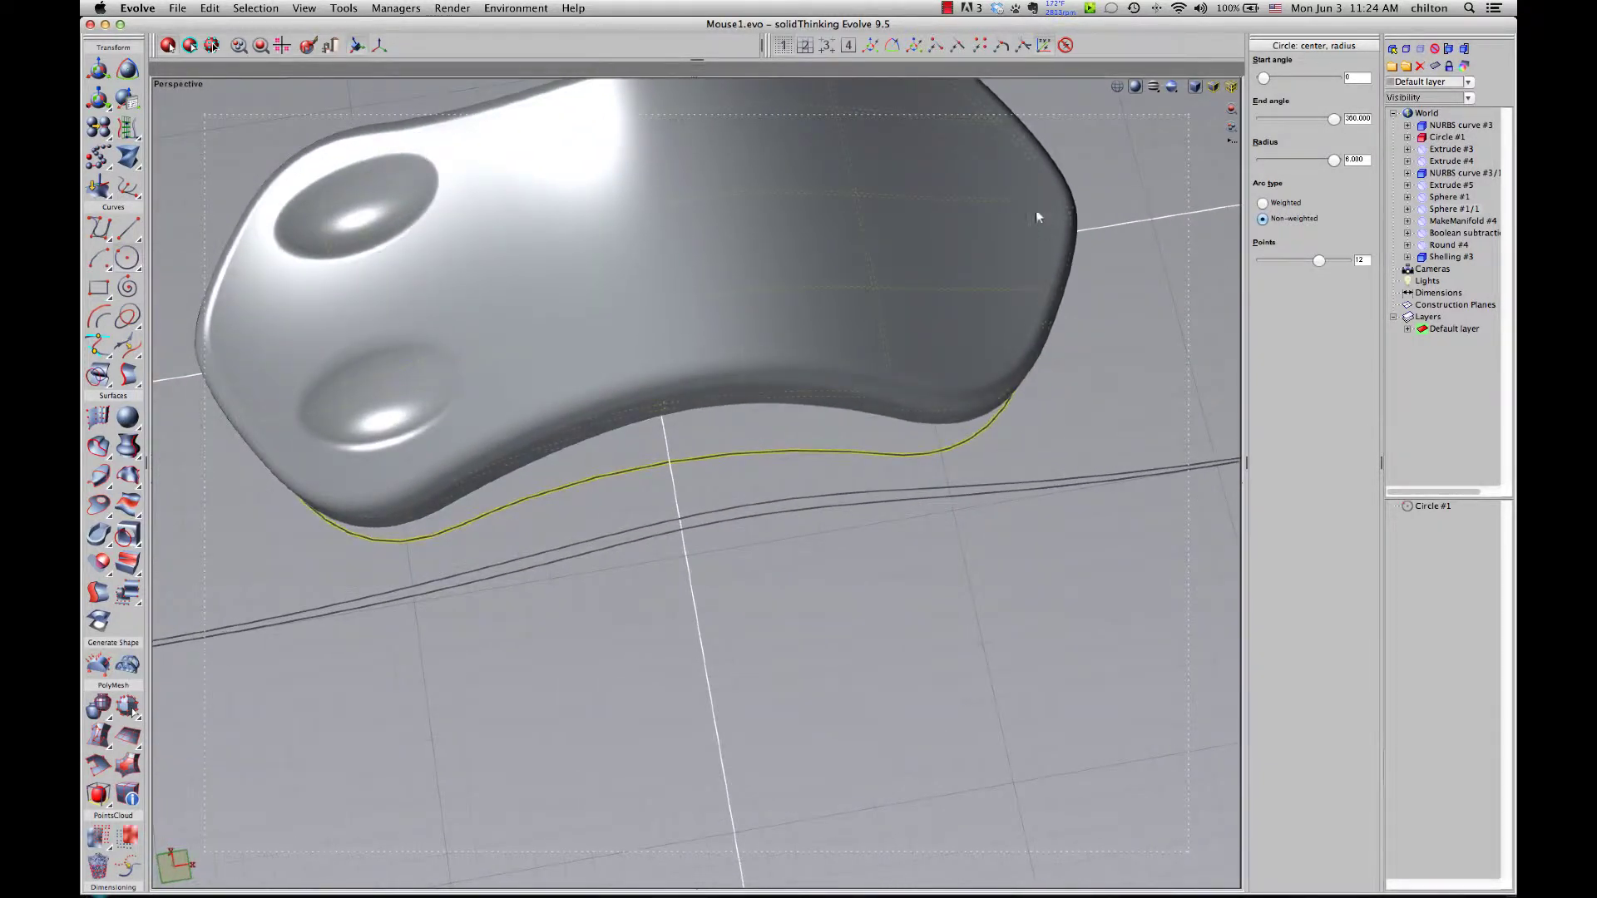
pyautogui.doubleClick(1010, 83)
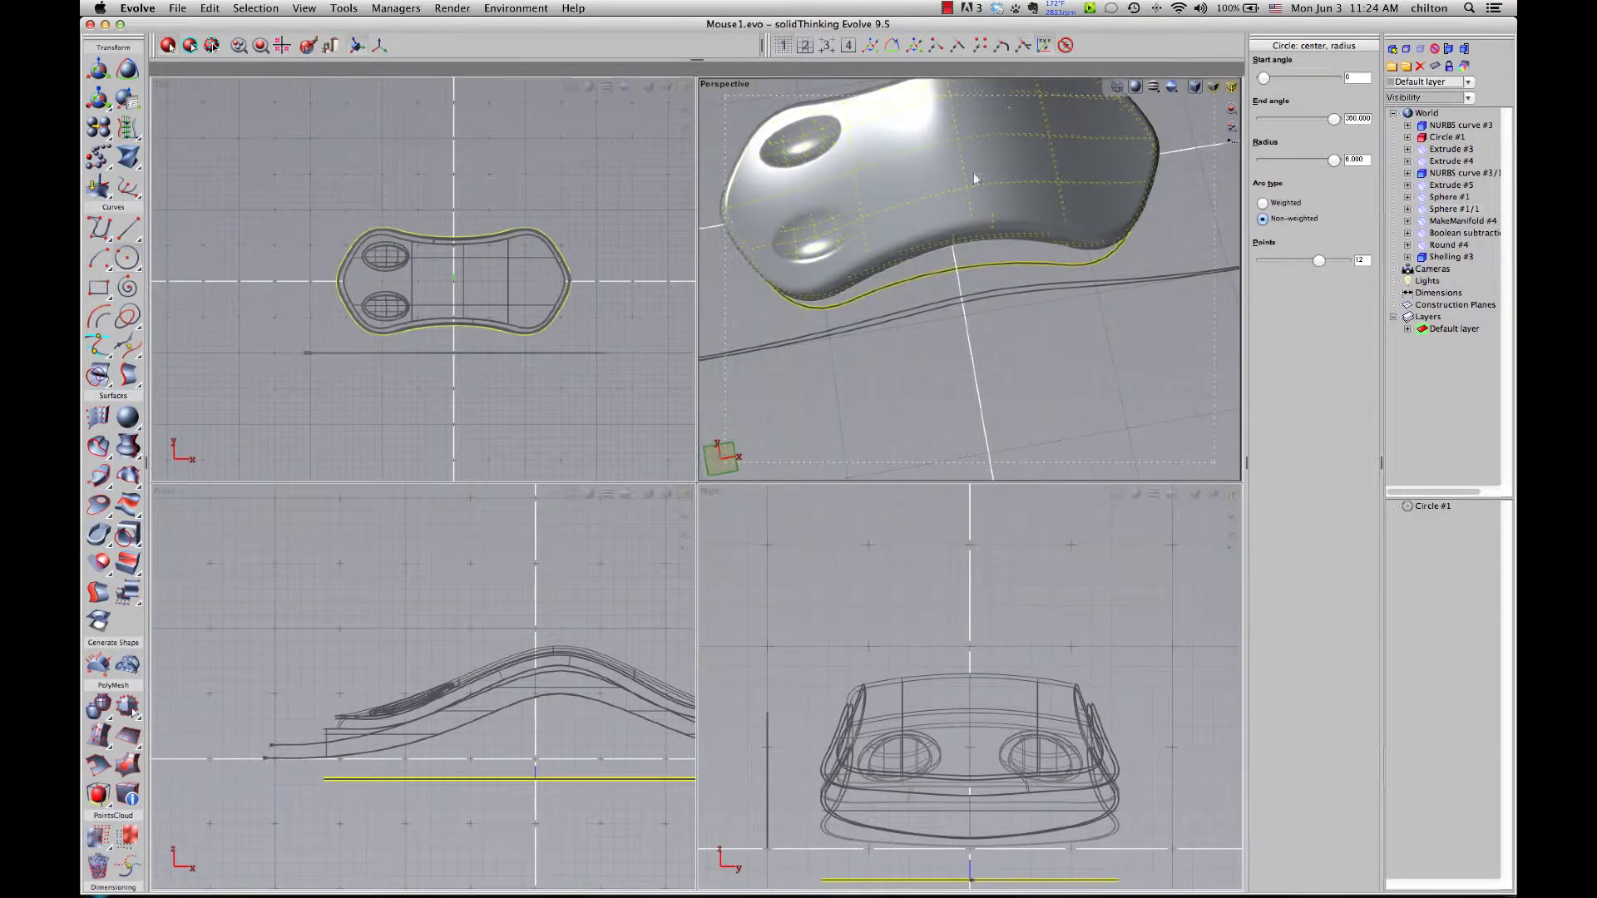
pyautogui.moveTo(873, 364); pyautogui.dragTo(840, 472, button='middle')
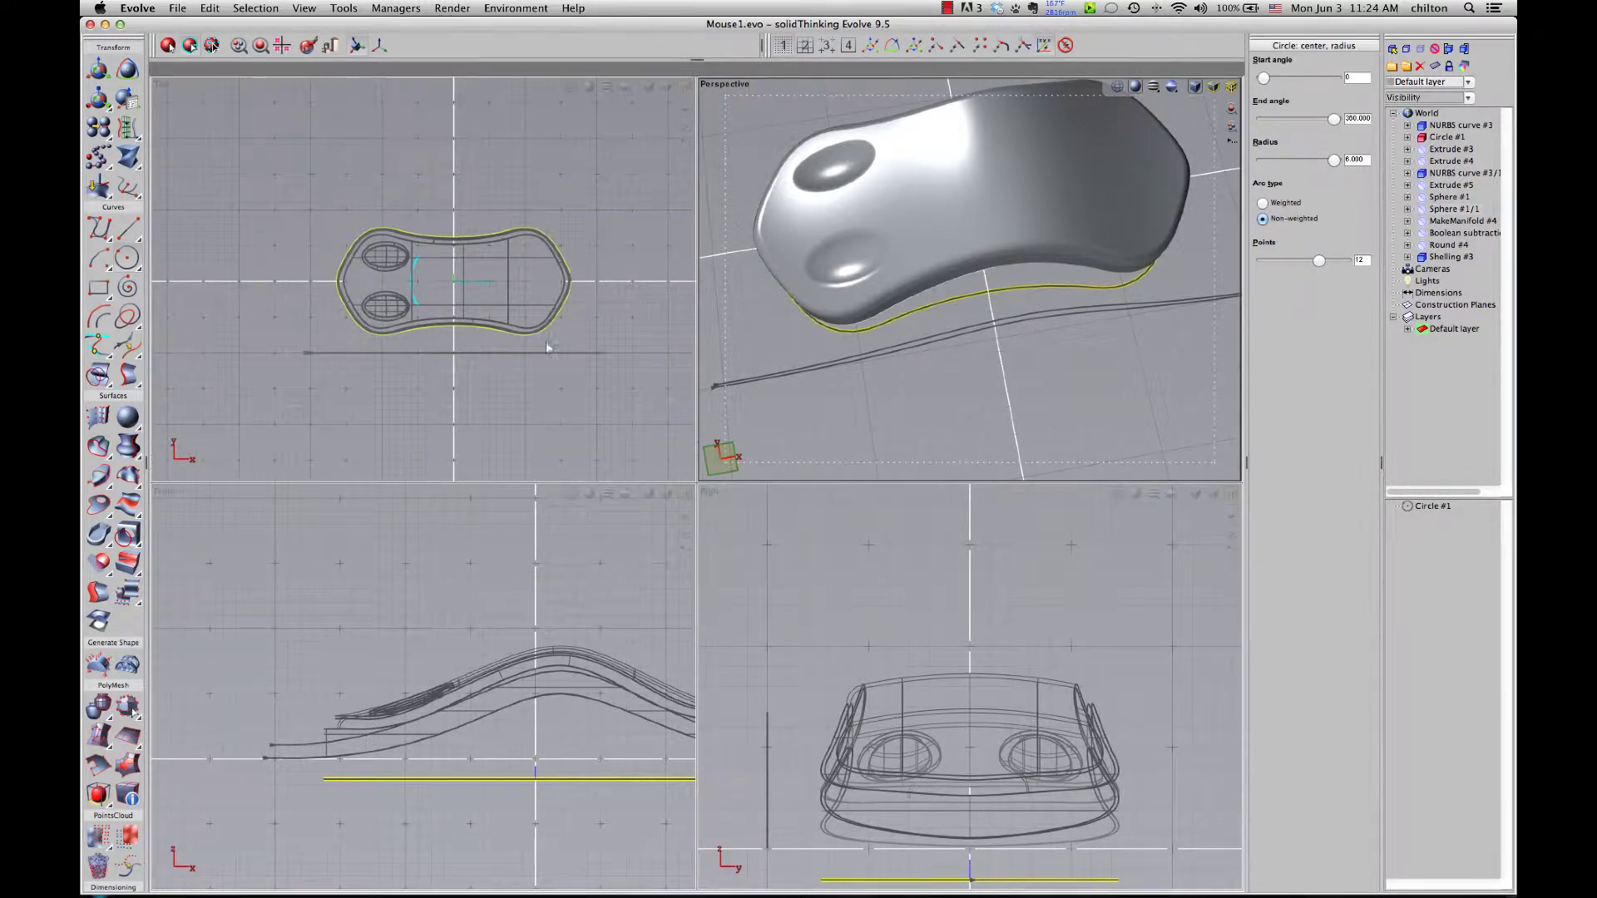
pyautogui.click(213, 47)
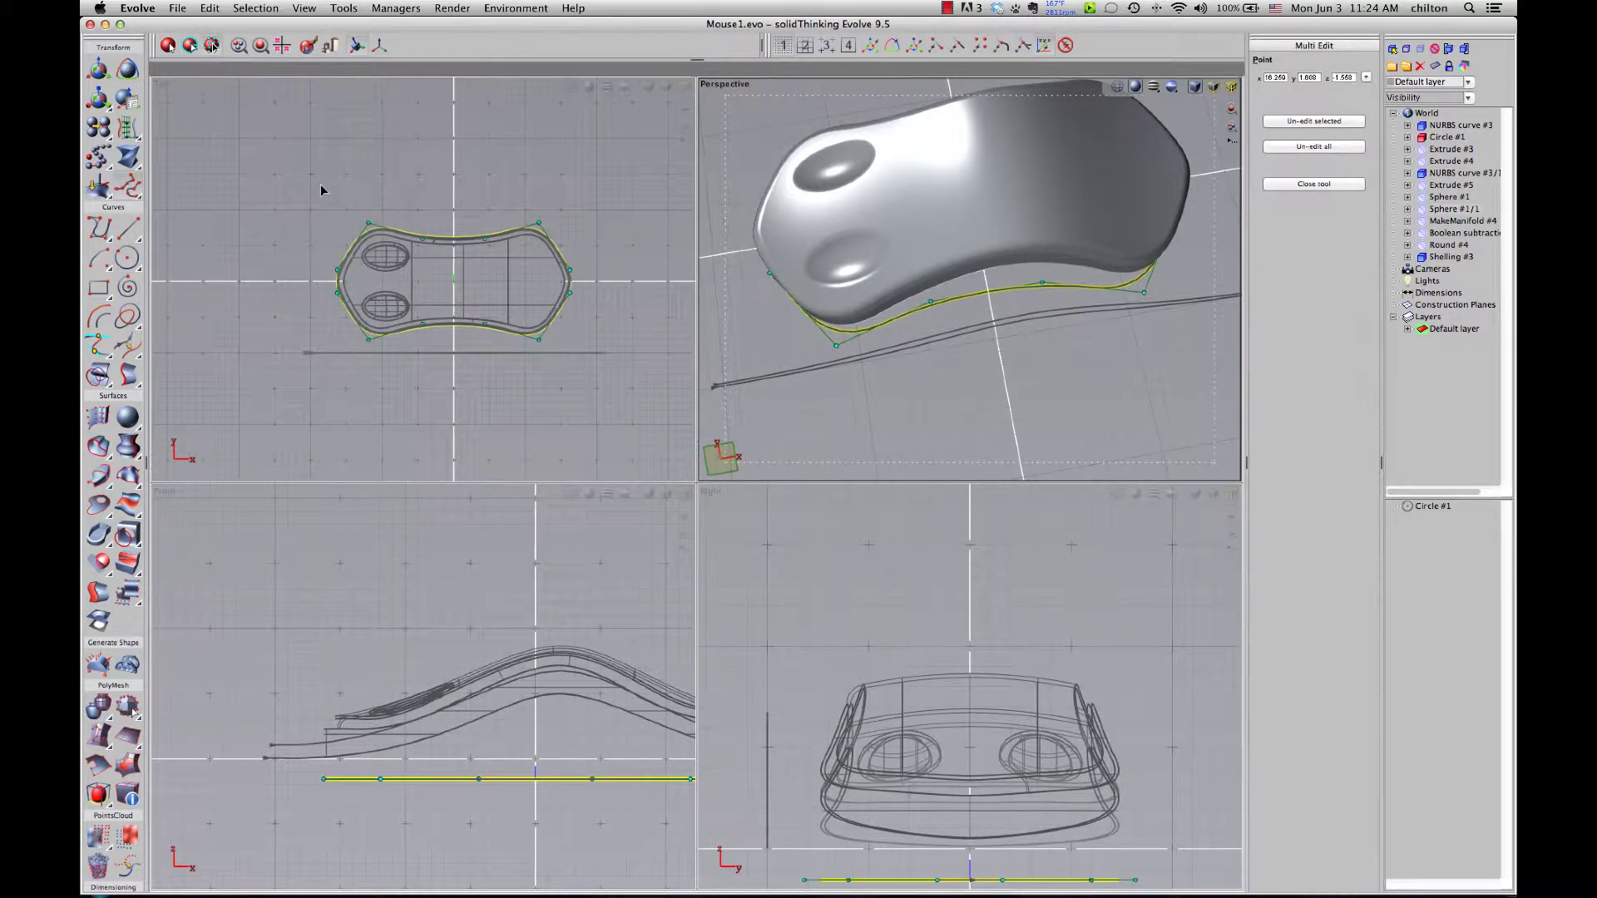
pyautogui.moveTo(740, 277); pyautogui.dragTo(744, 241, button='middle')
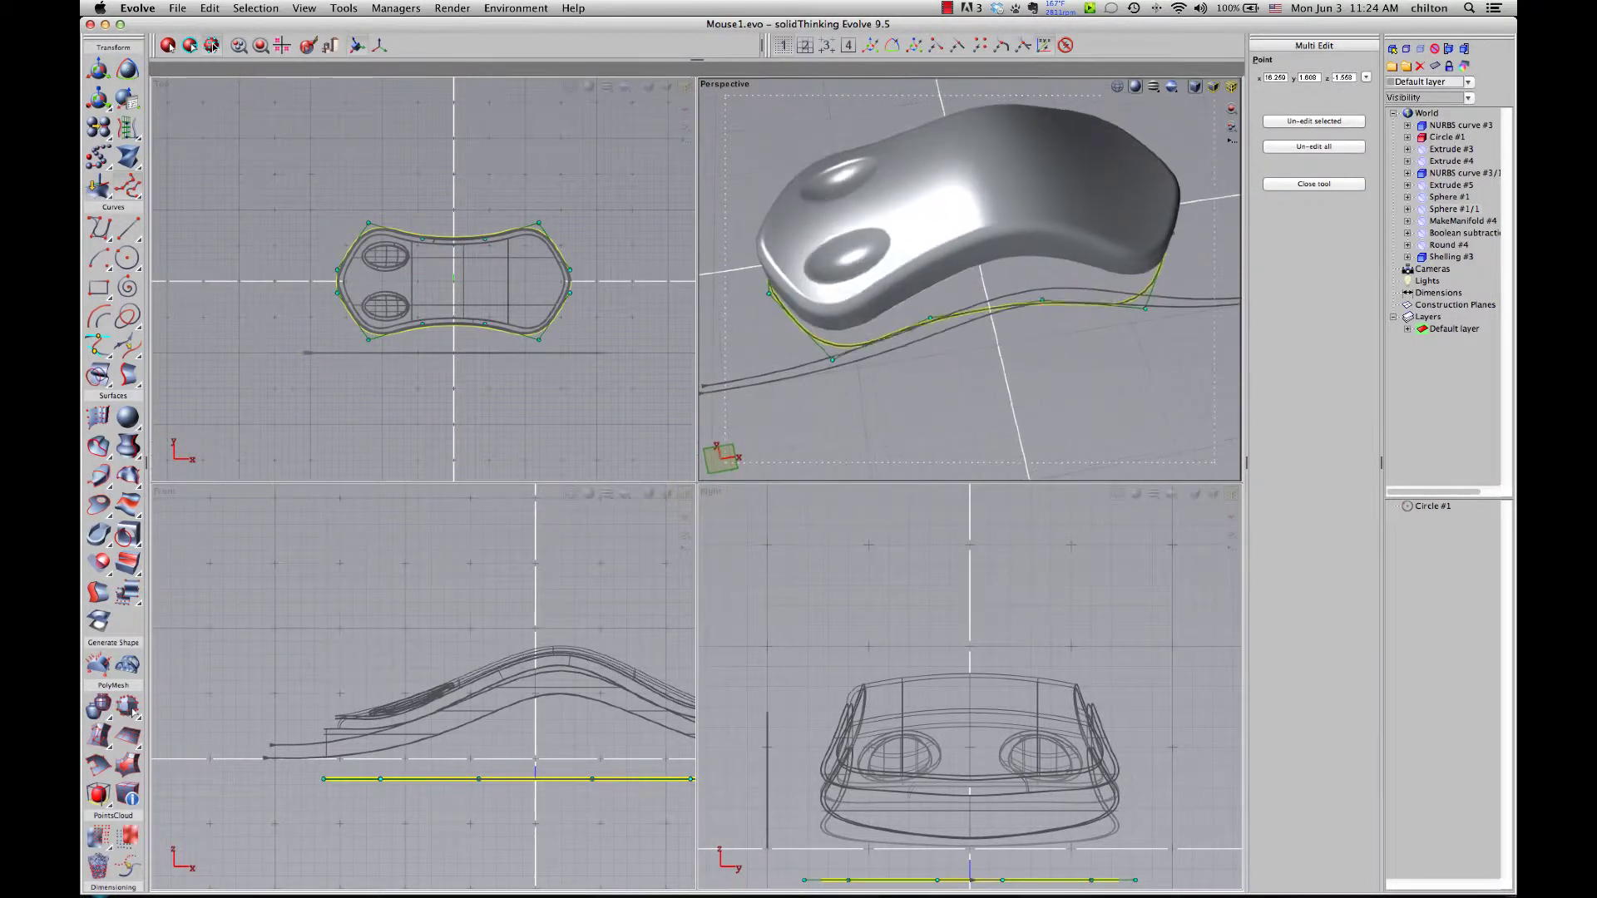
pyautogui.press('space')
# Set the radius on the mouse body's top perimeter edge to 0.7 in the Round and recompute it
pyautogui.click(1010, 200)
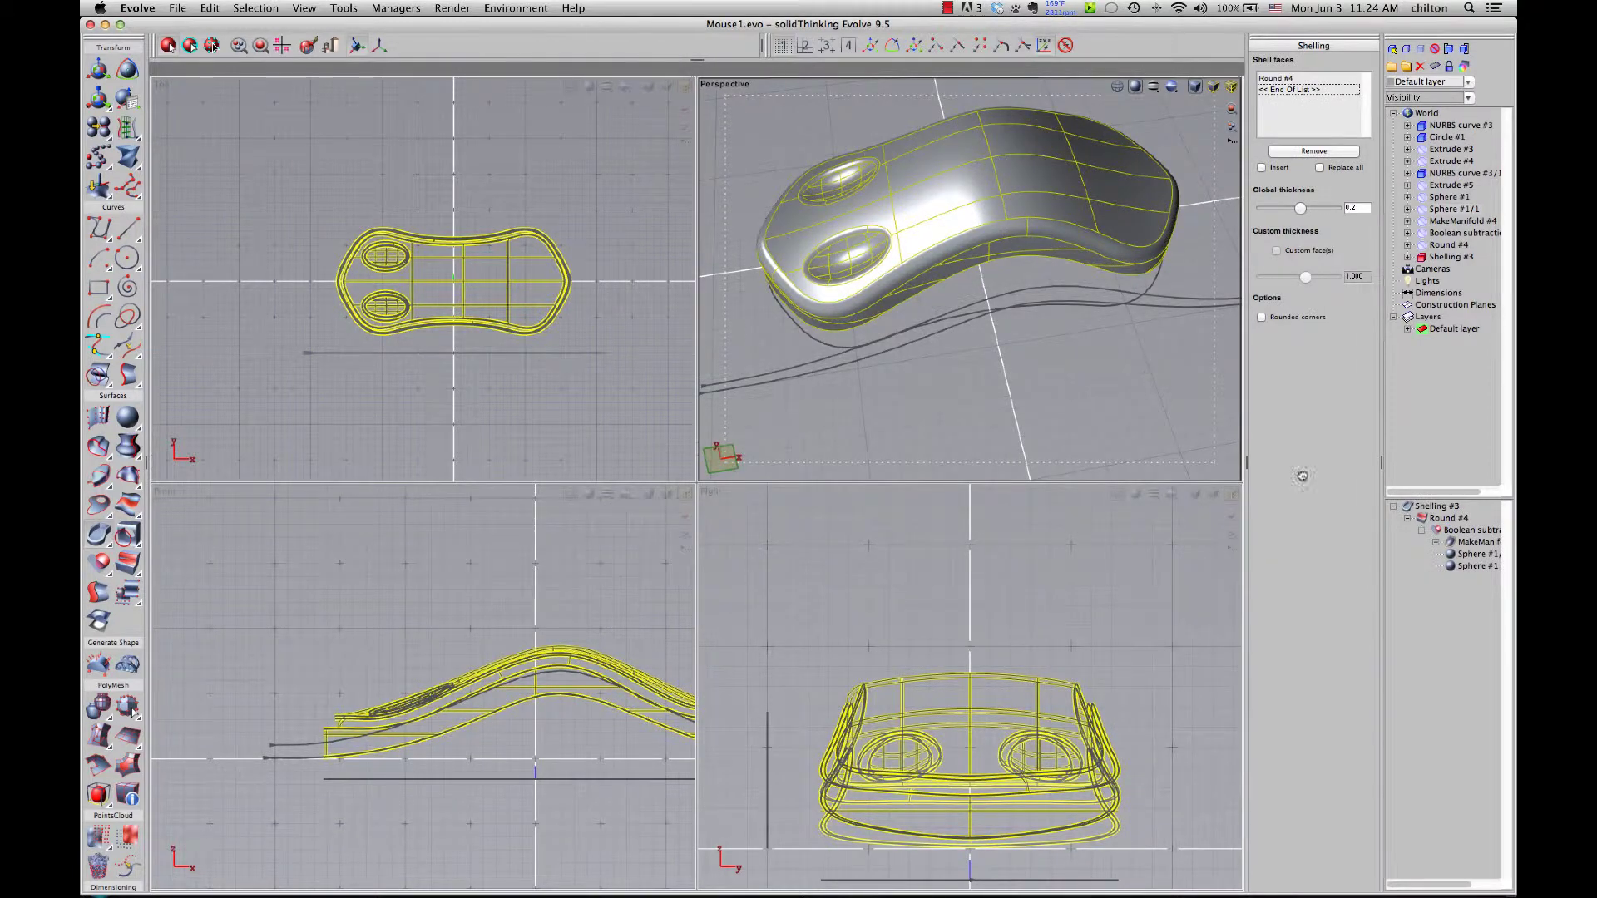
pyautogui.click(1424, 522)
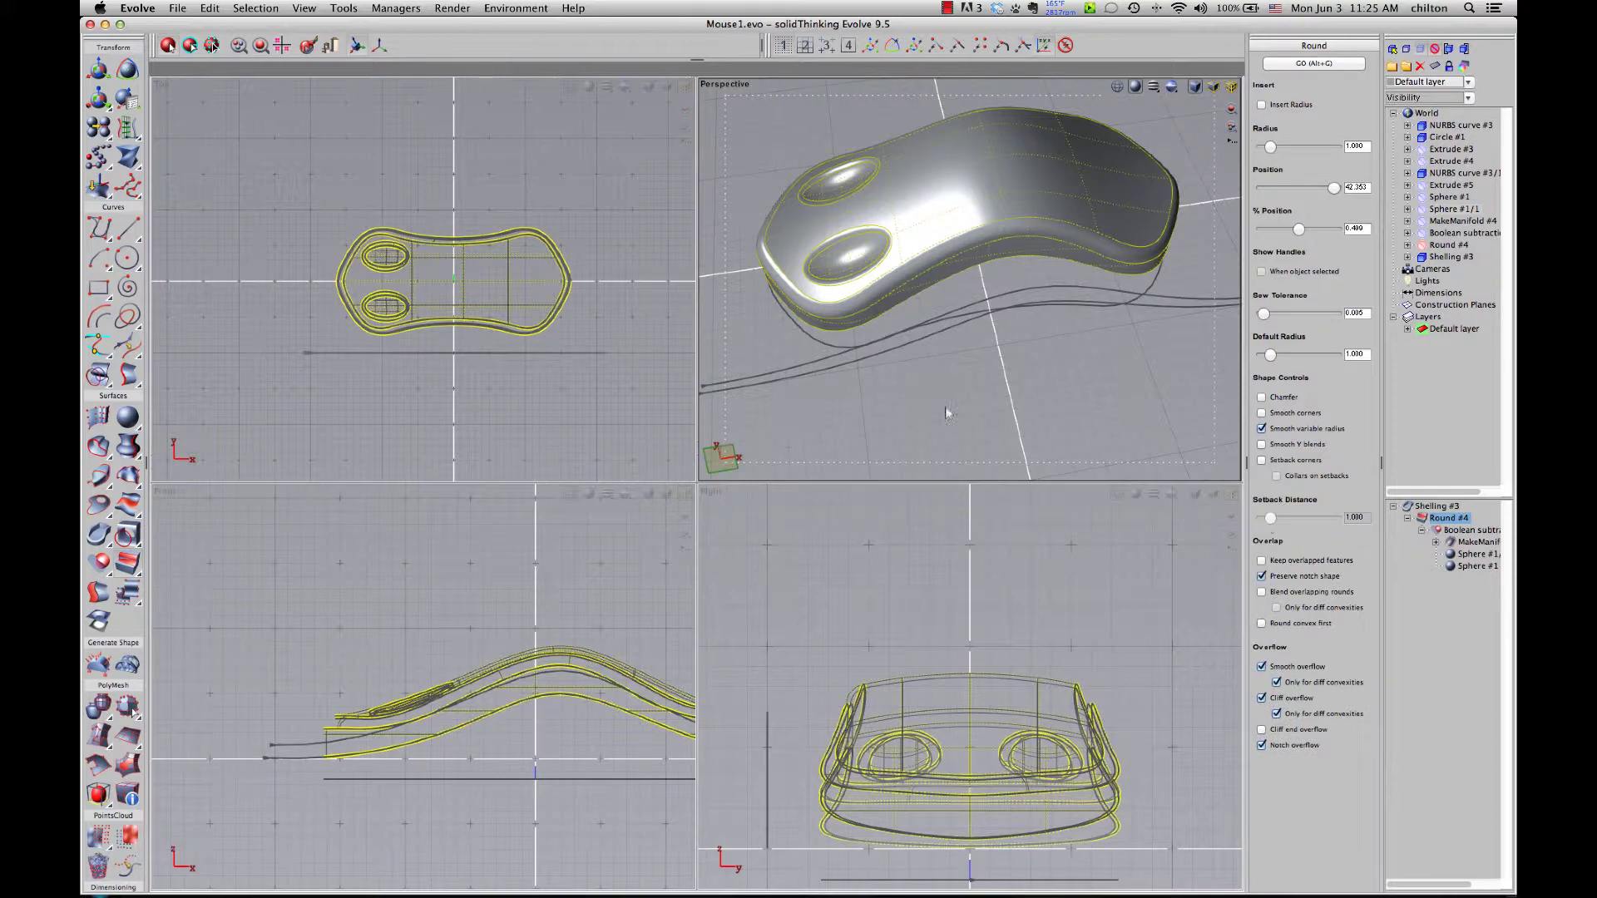
pyautogui.doubleClick(951, 82)
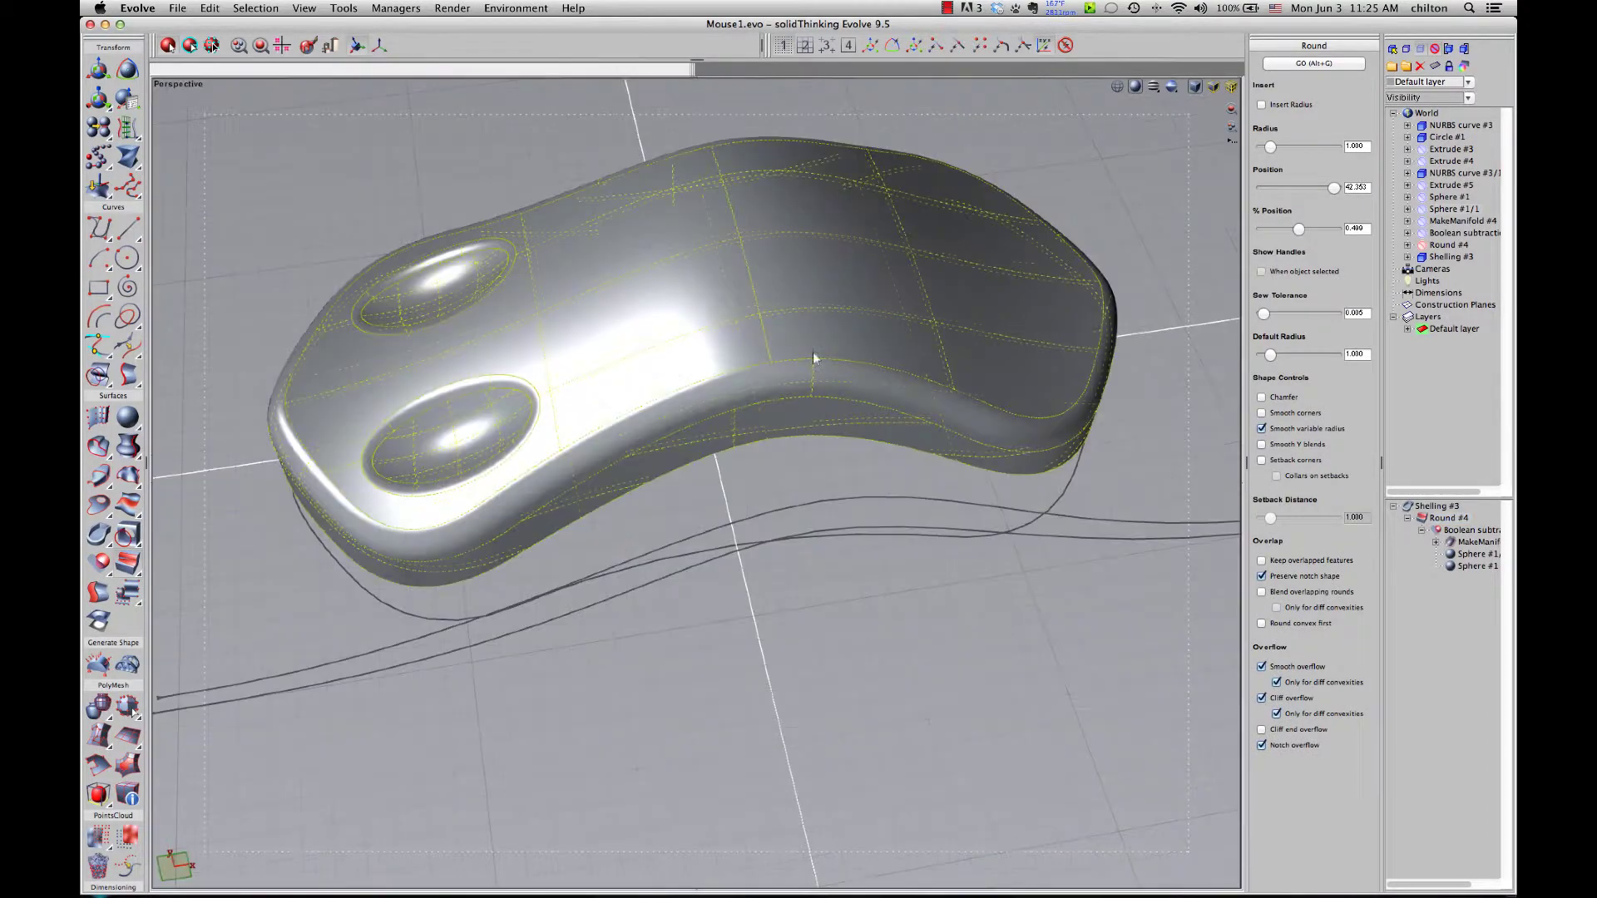
pyautogui.moveTo(814, 357); pyautogui.dragTo(732, 466, button='middle')
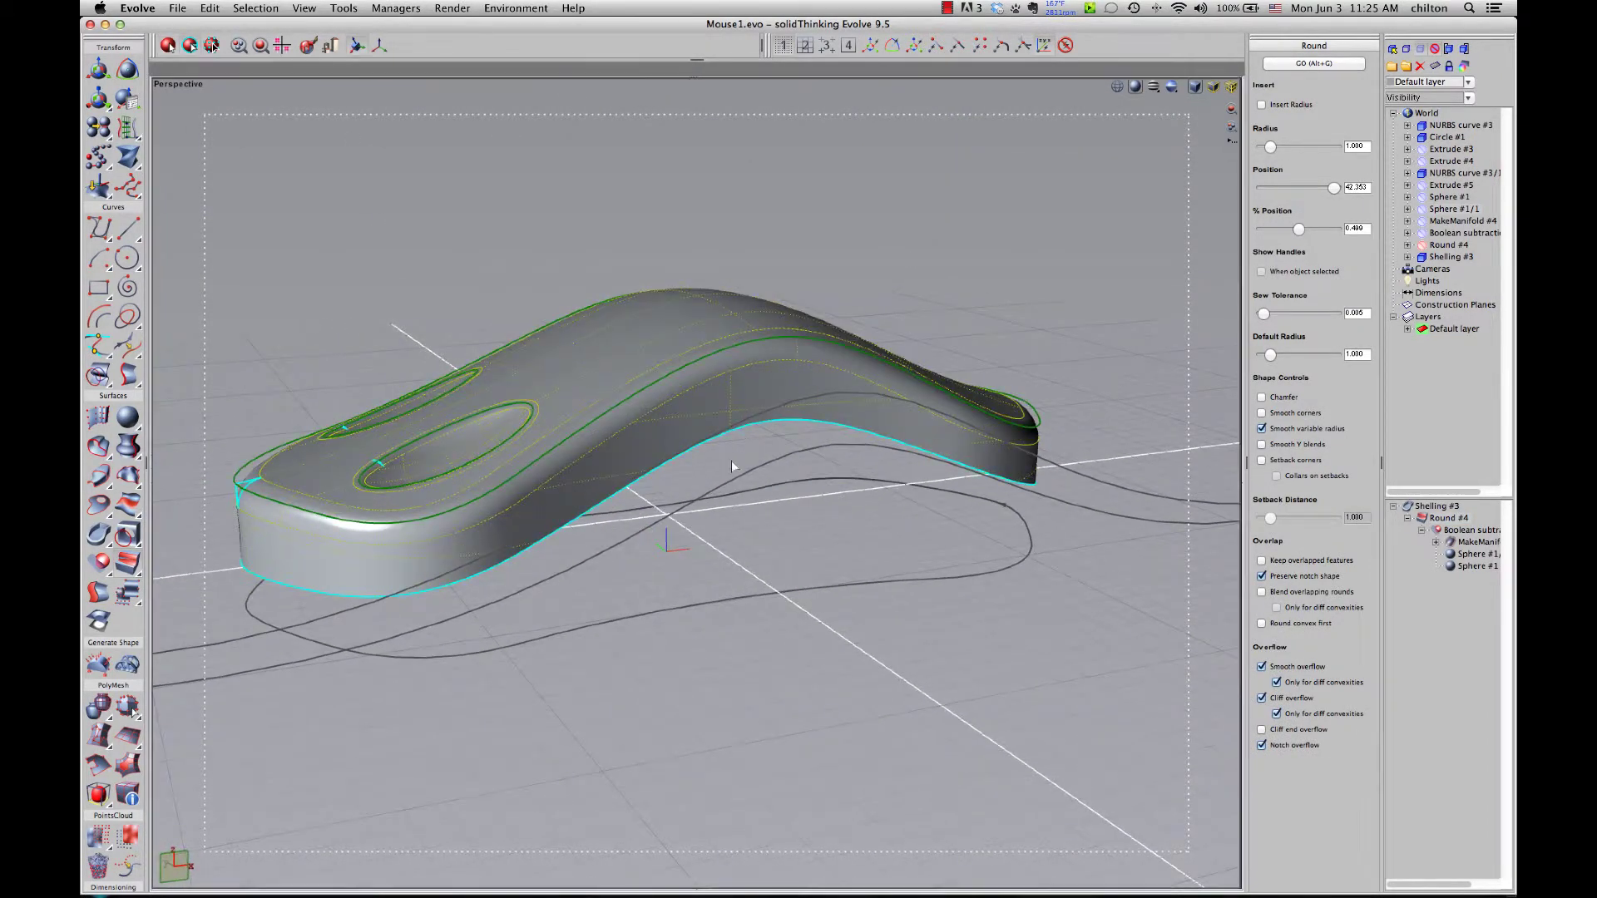
pyautogui.moveTo(715, 539); pyautogui.dragTo(485, 550, button='middle')
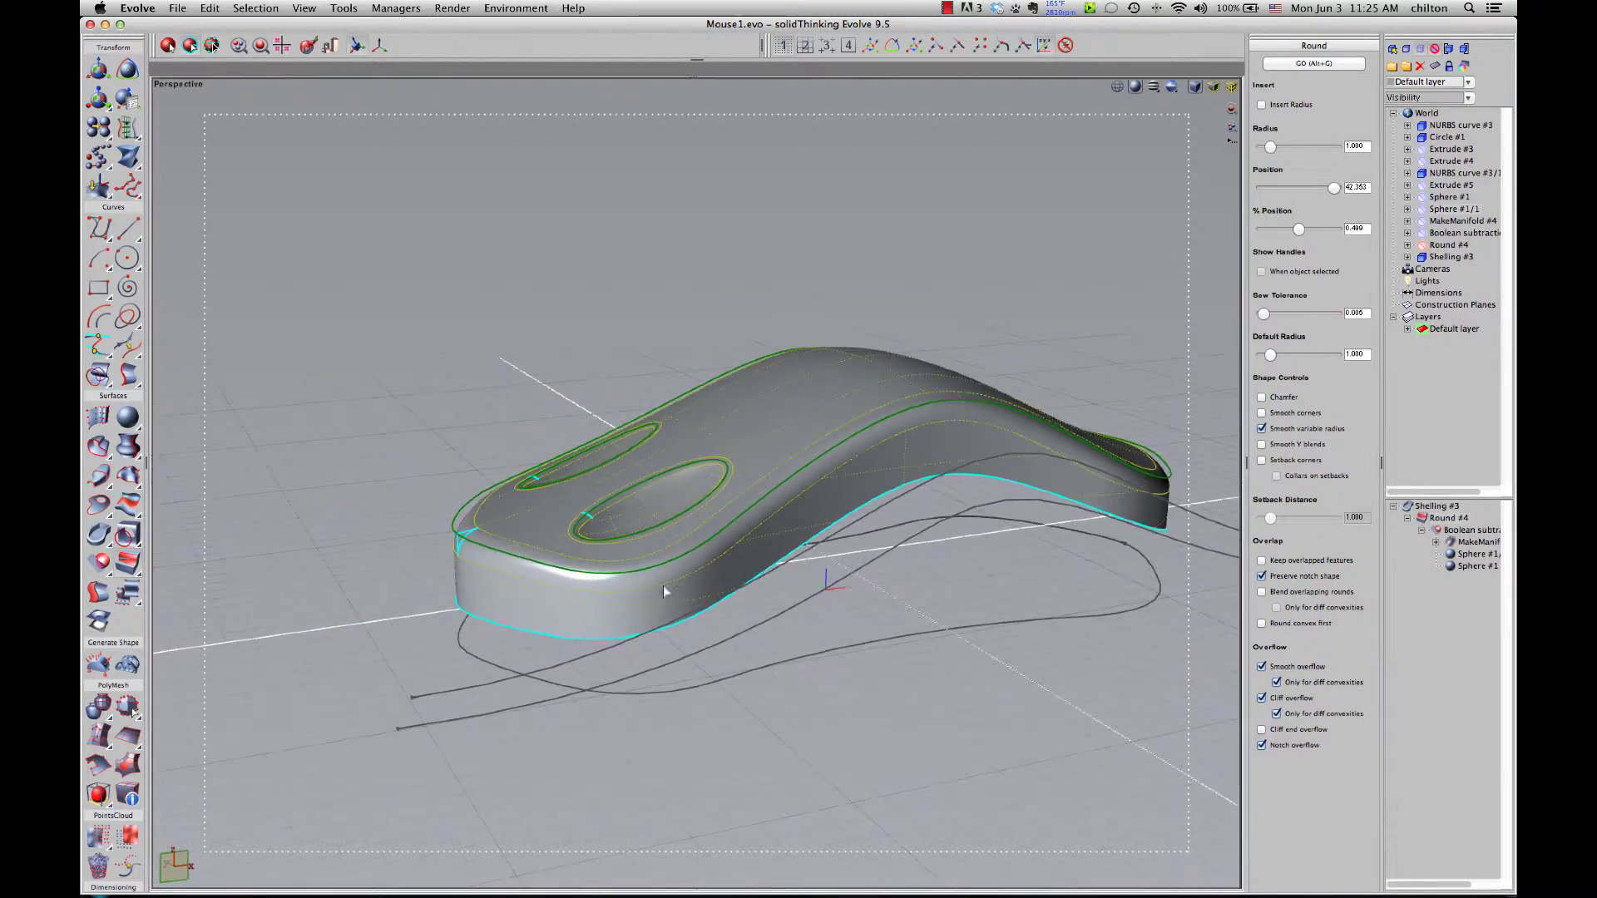
pyautogui.scroll(3, 485, 550)
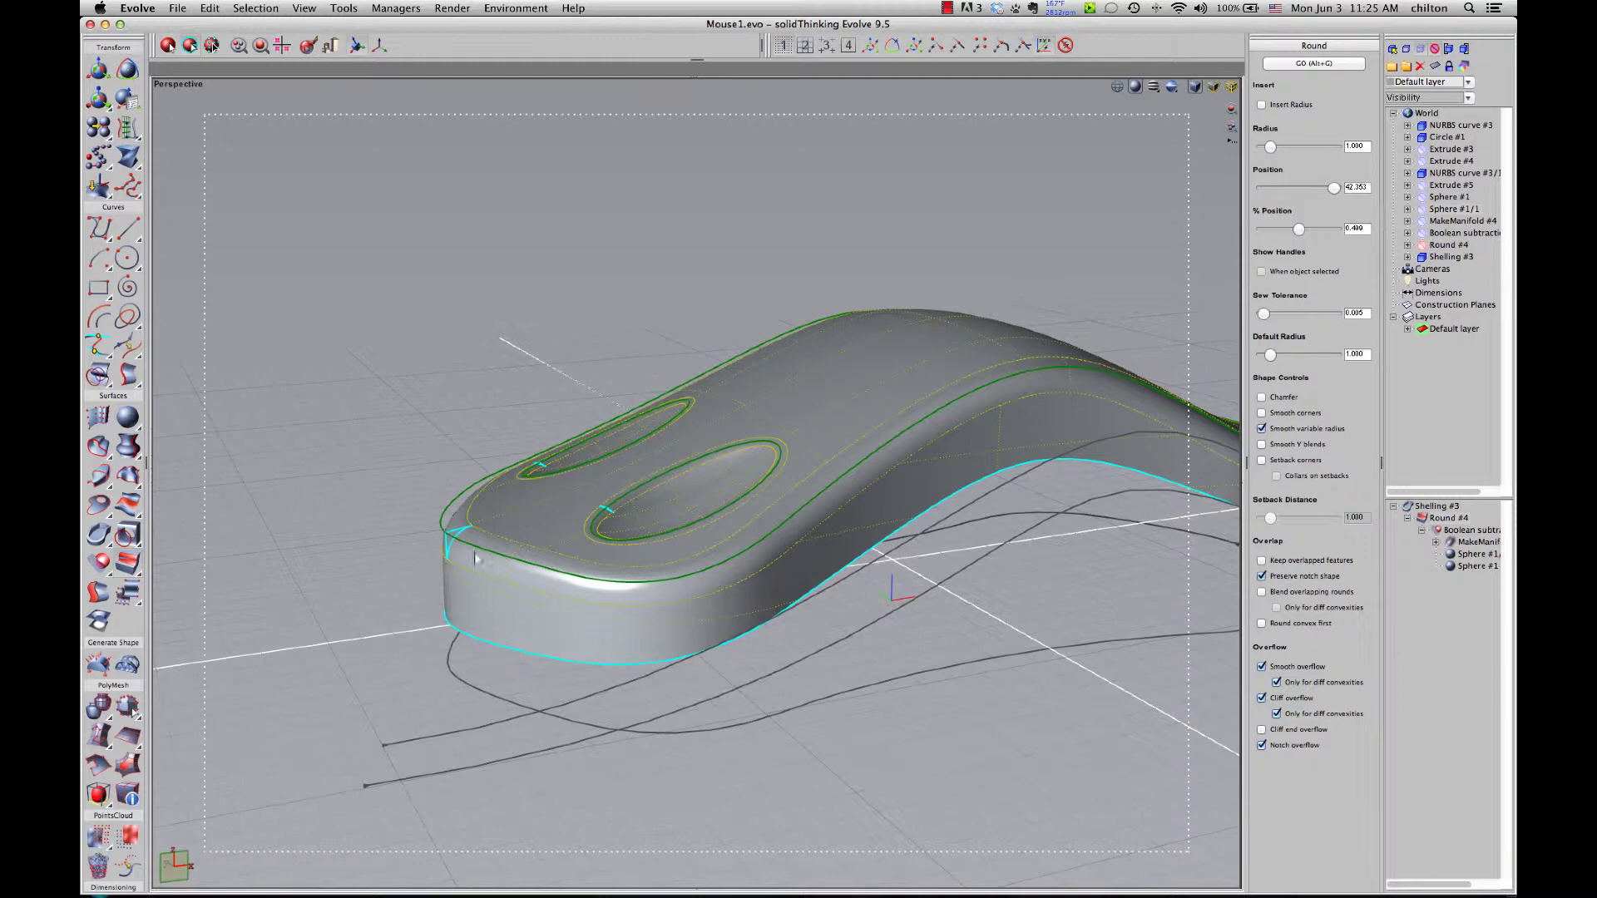
pyautogui.click(457, 529)
pyautogui.click(1358, 147)
pyautogui.write('0.7')
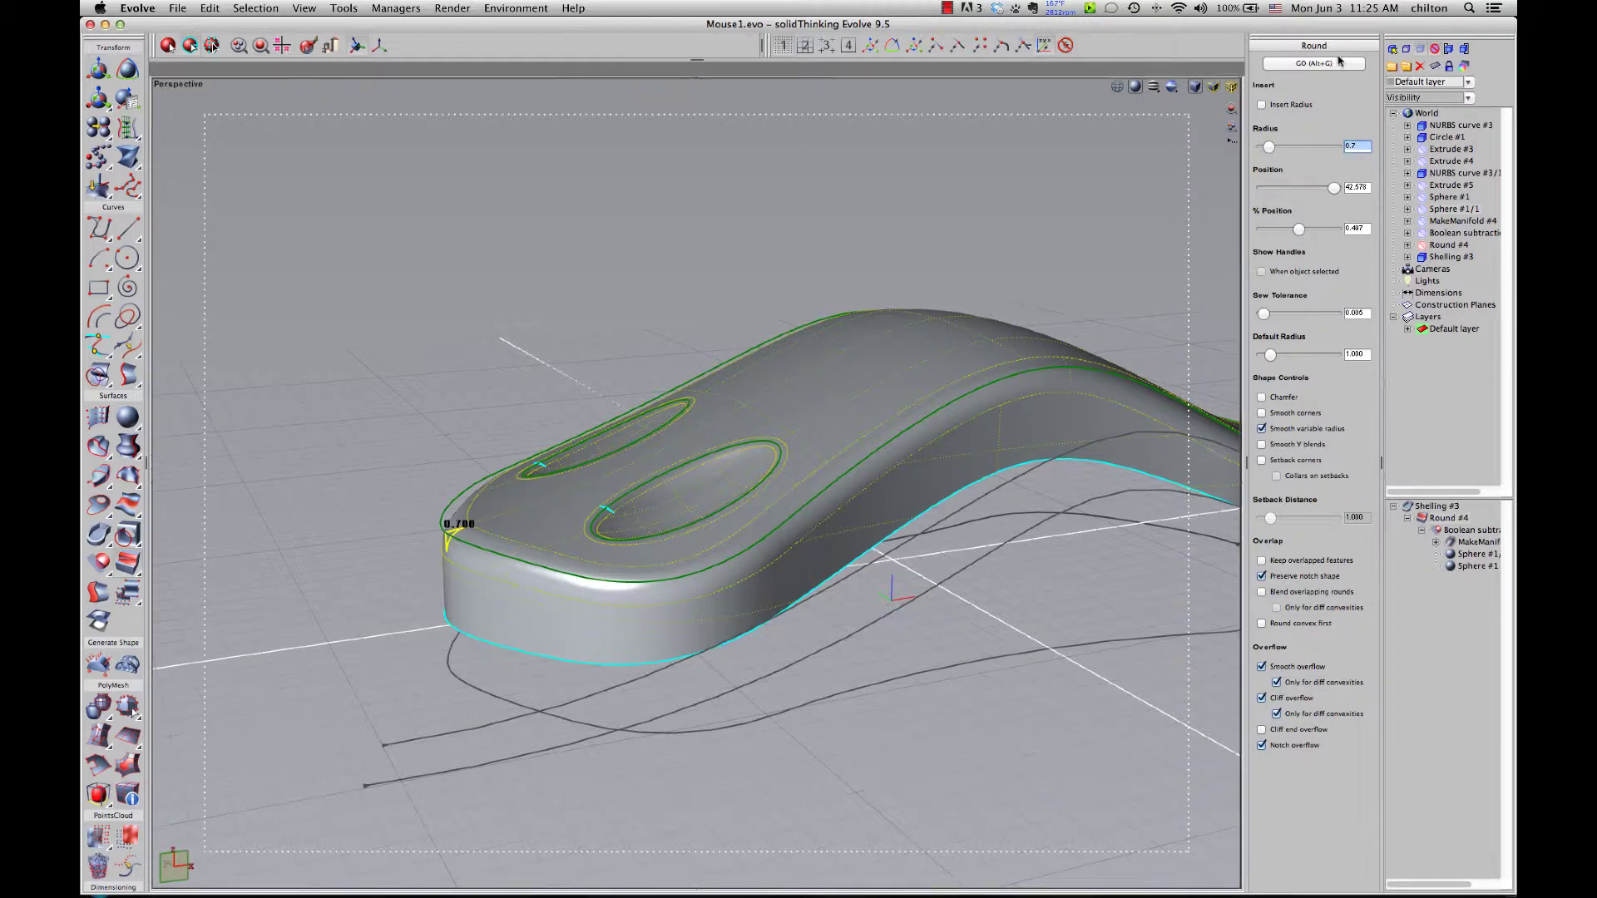
pyautogui.click(1328, 65)
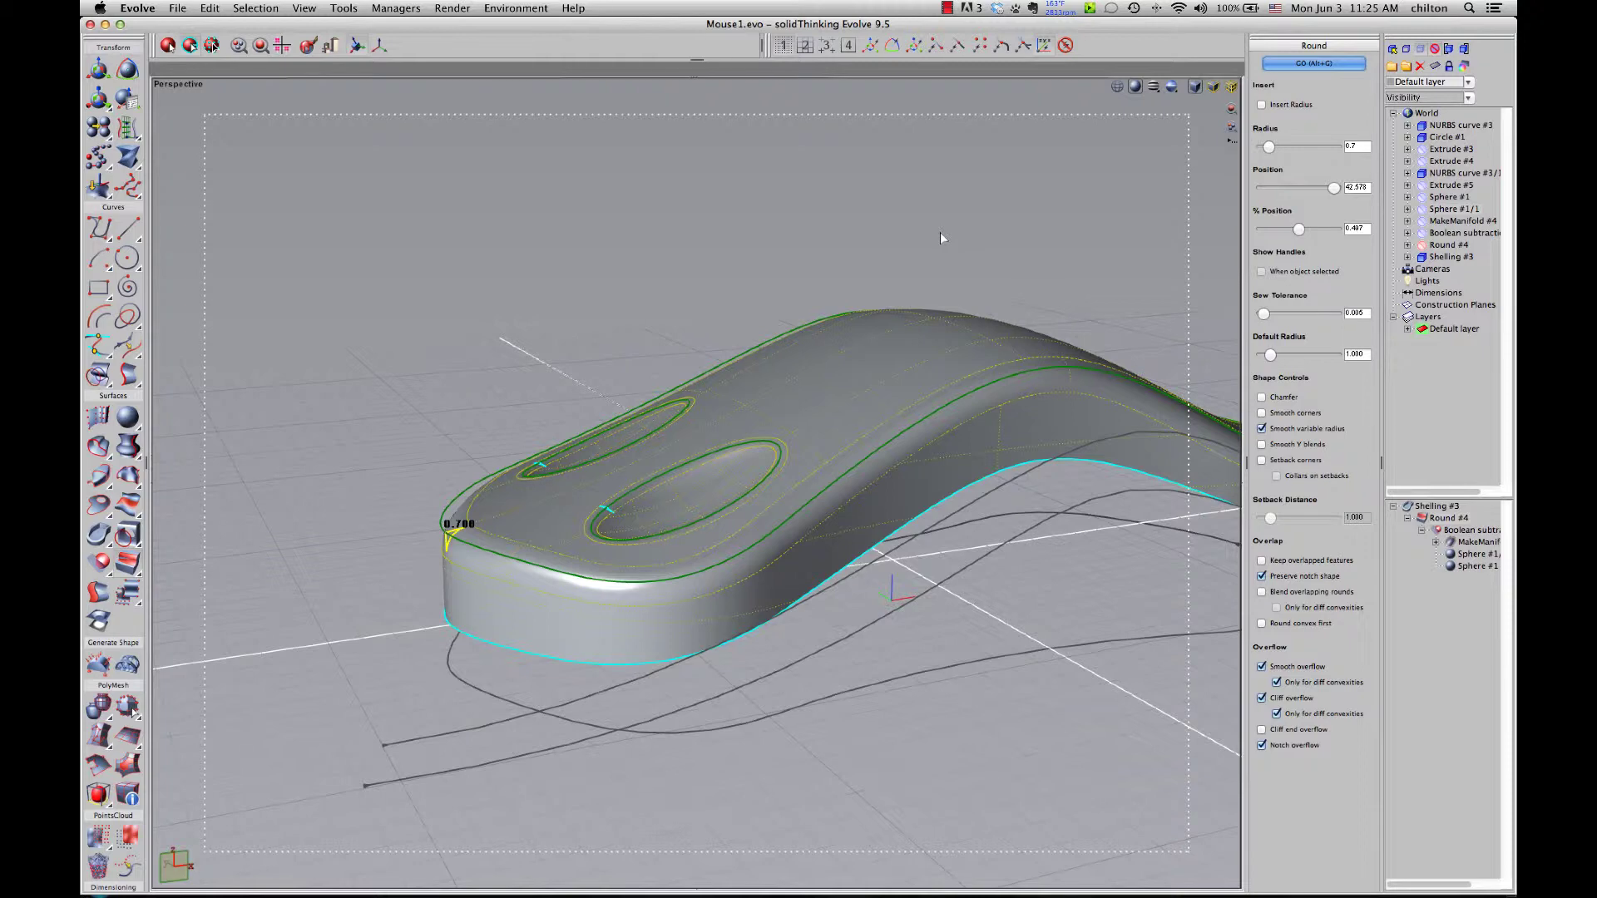
pyautogui.click(749, 240)
pyautogui.moveTo(748, 240); pyautogui.dragTo(645, 481, button='middle')
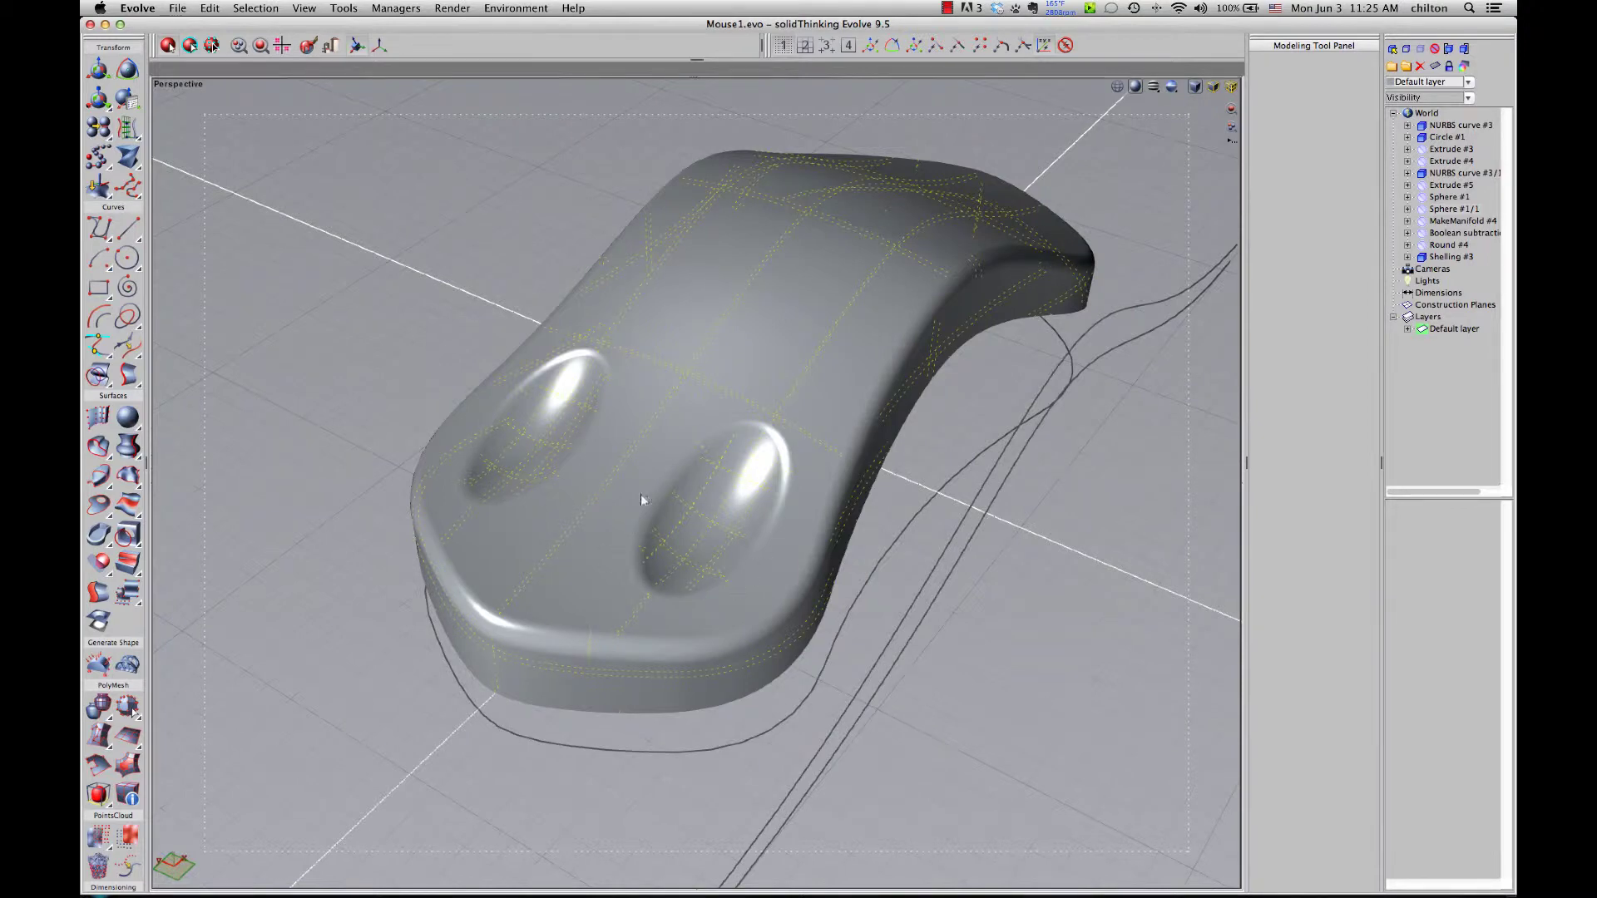
# Set the radius of source Sphere #1, which carves one of the finger recesses, to 2.7
pyautogui.click(780, 369)
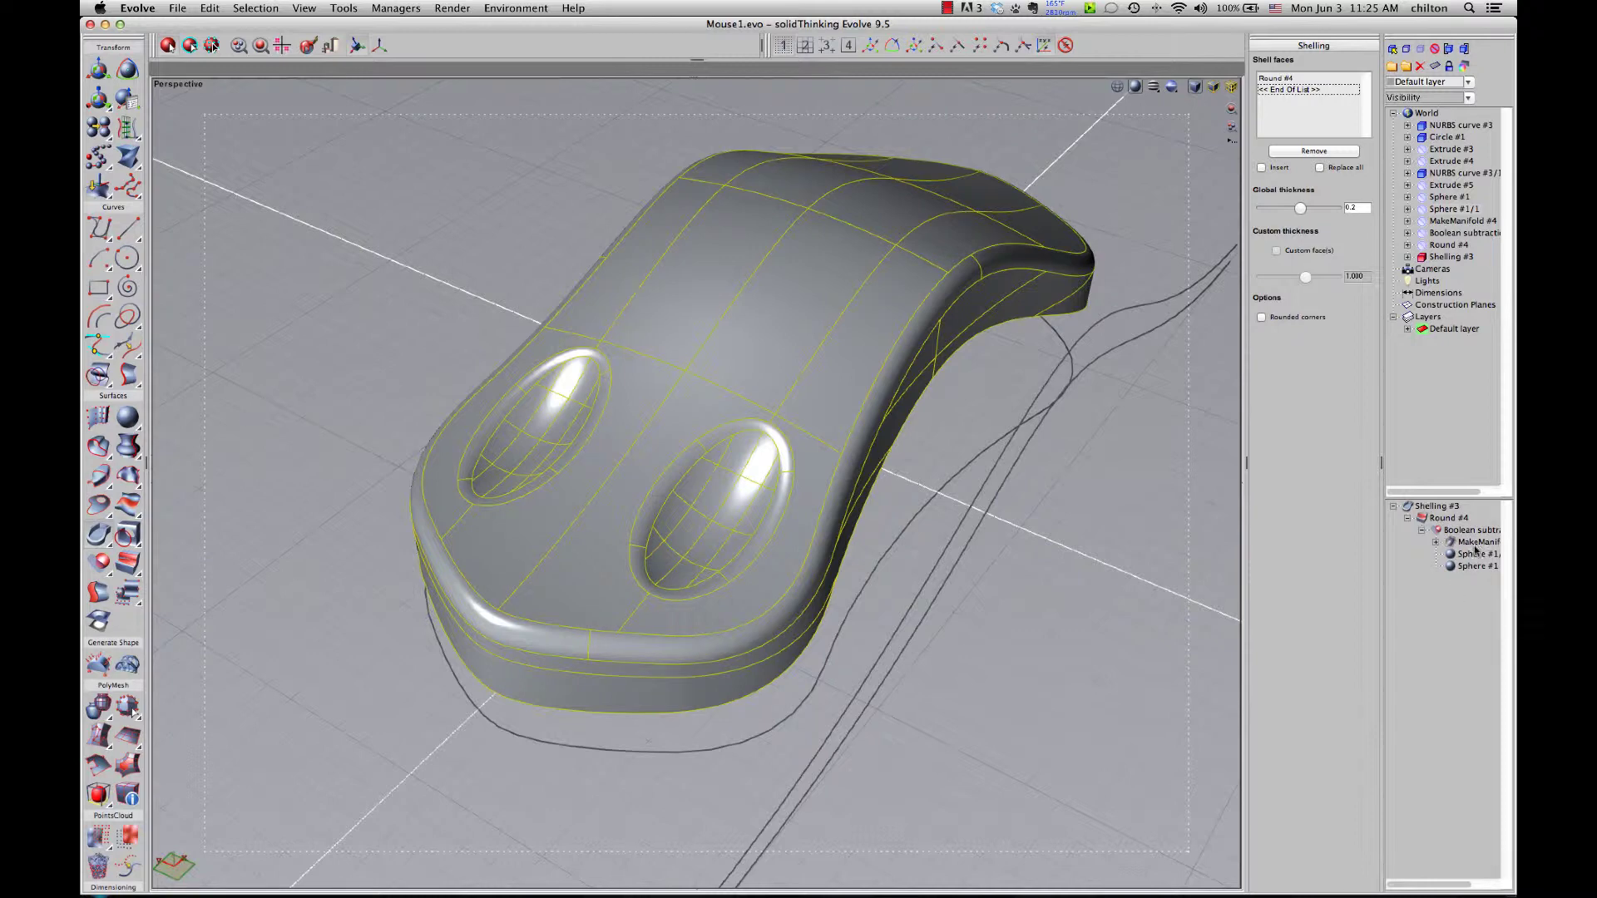
pyautogui.click(1451, 568)
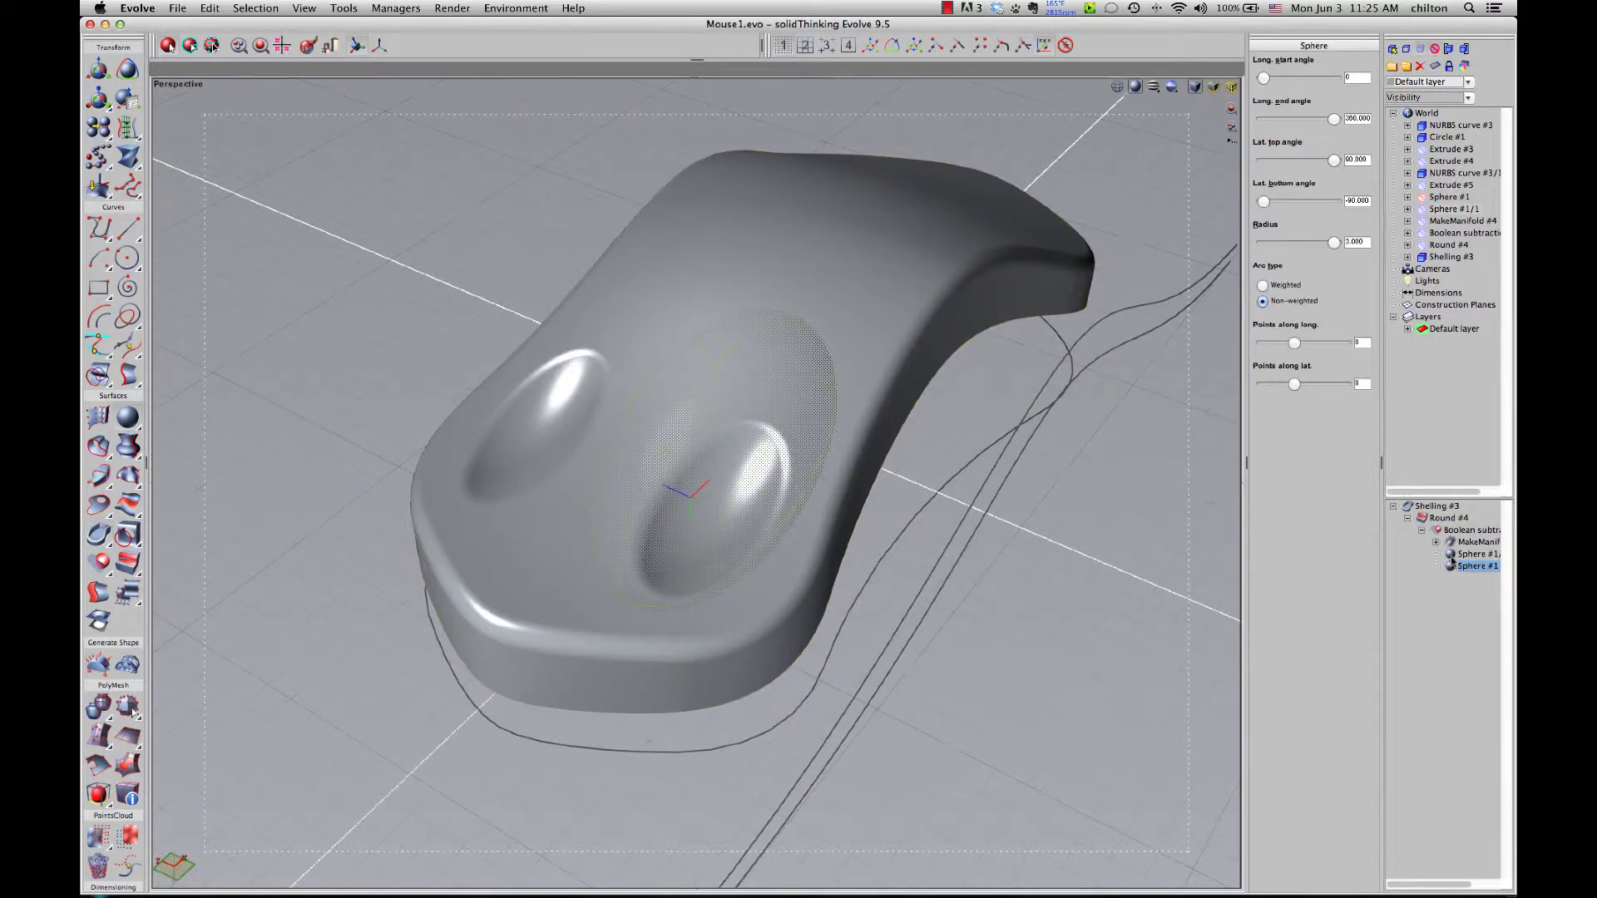
pyautogui.click(1452, 556)
pyautogui.click(1453, 567)
pyautogui.moveTo(1155, 358); pyautogui.dragTo(1074, 314, button='middle')
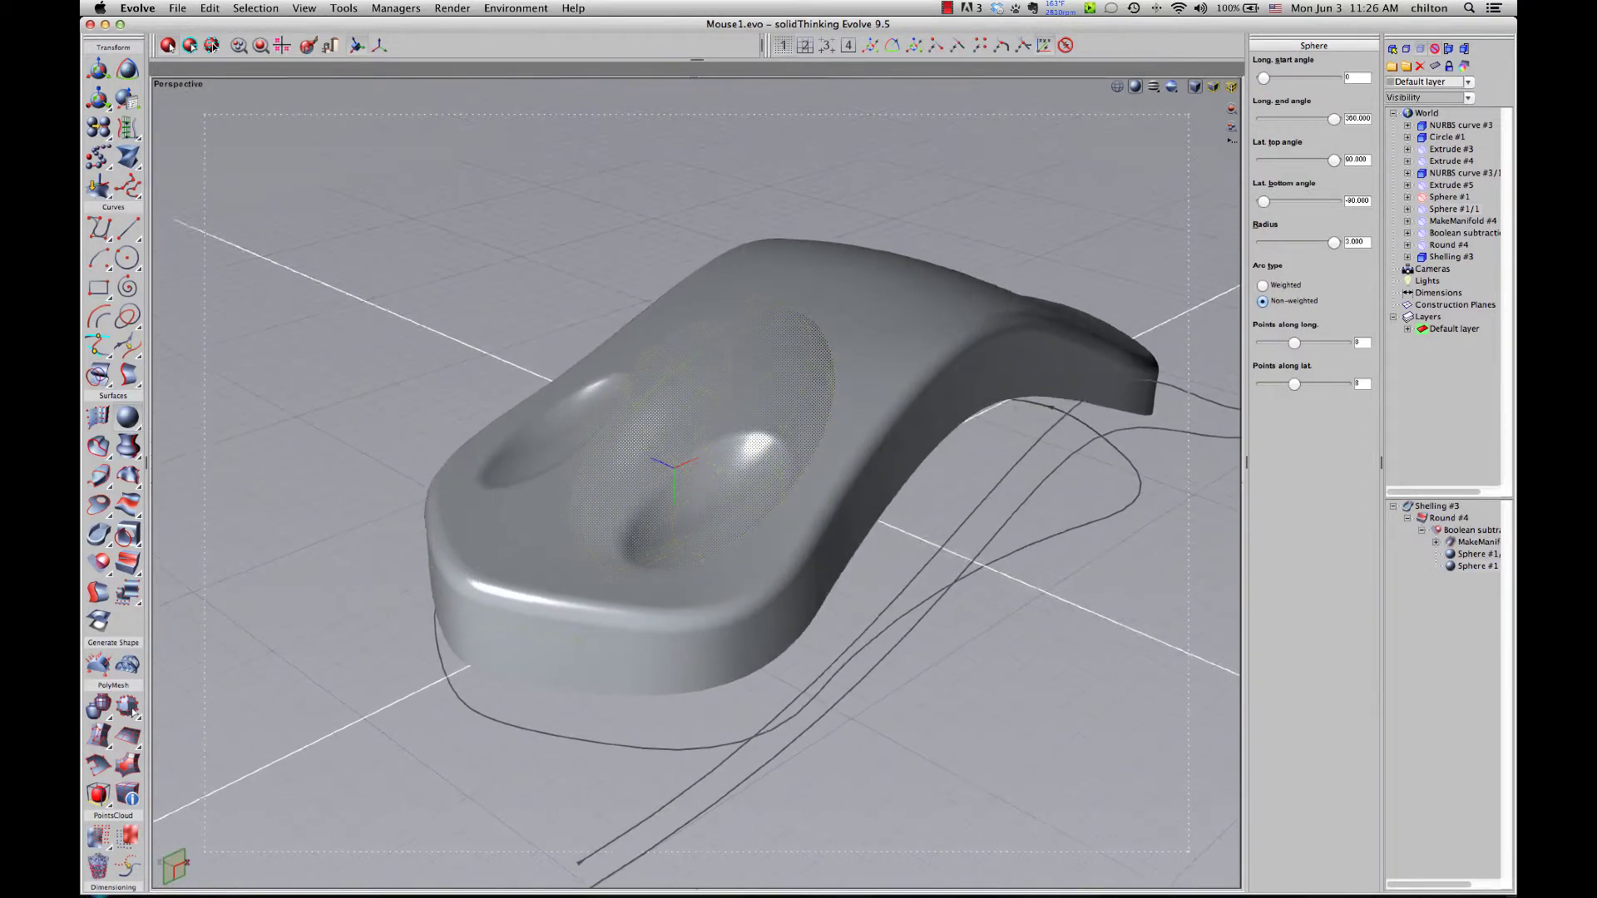
pyautogui.doubleClick(1361, 244)
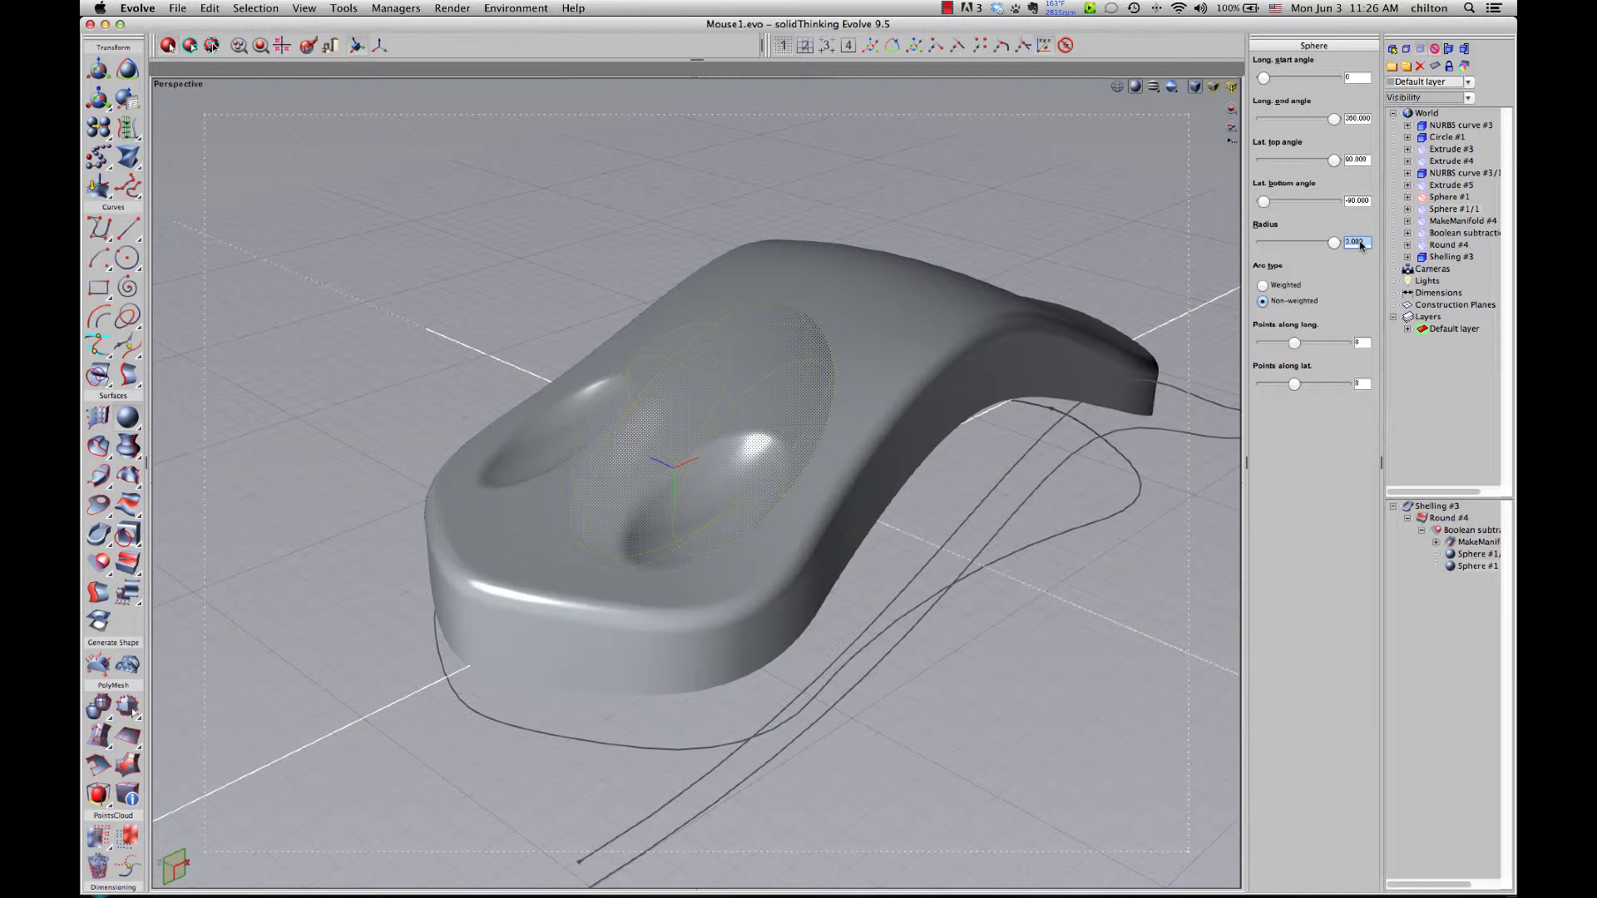
pyautogui.write('2.7')
pyautogui.press('Return')
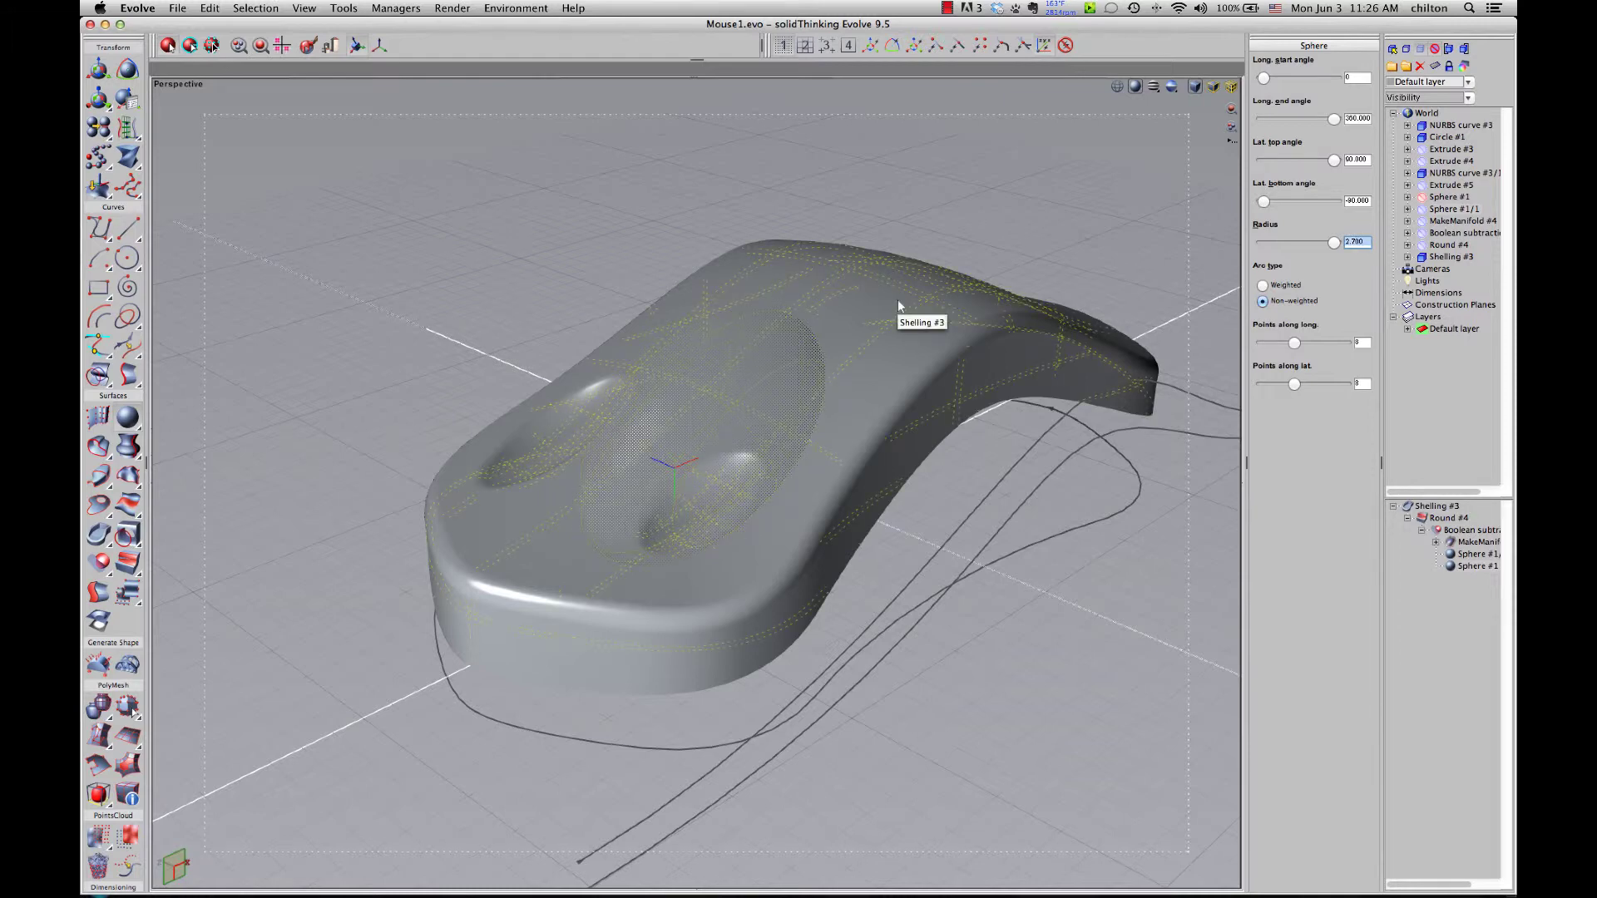
pyautogui.click(486, 263)
pyautogui.moveTo(485, 256); pyautogui.dragTo(526, 163, button='middle')
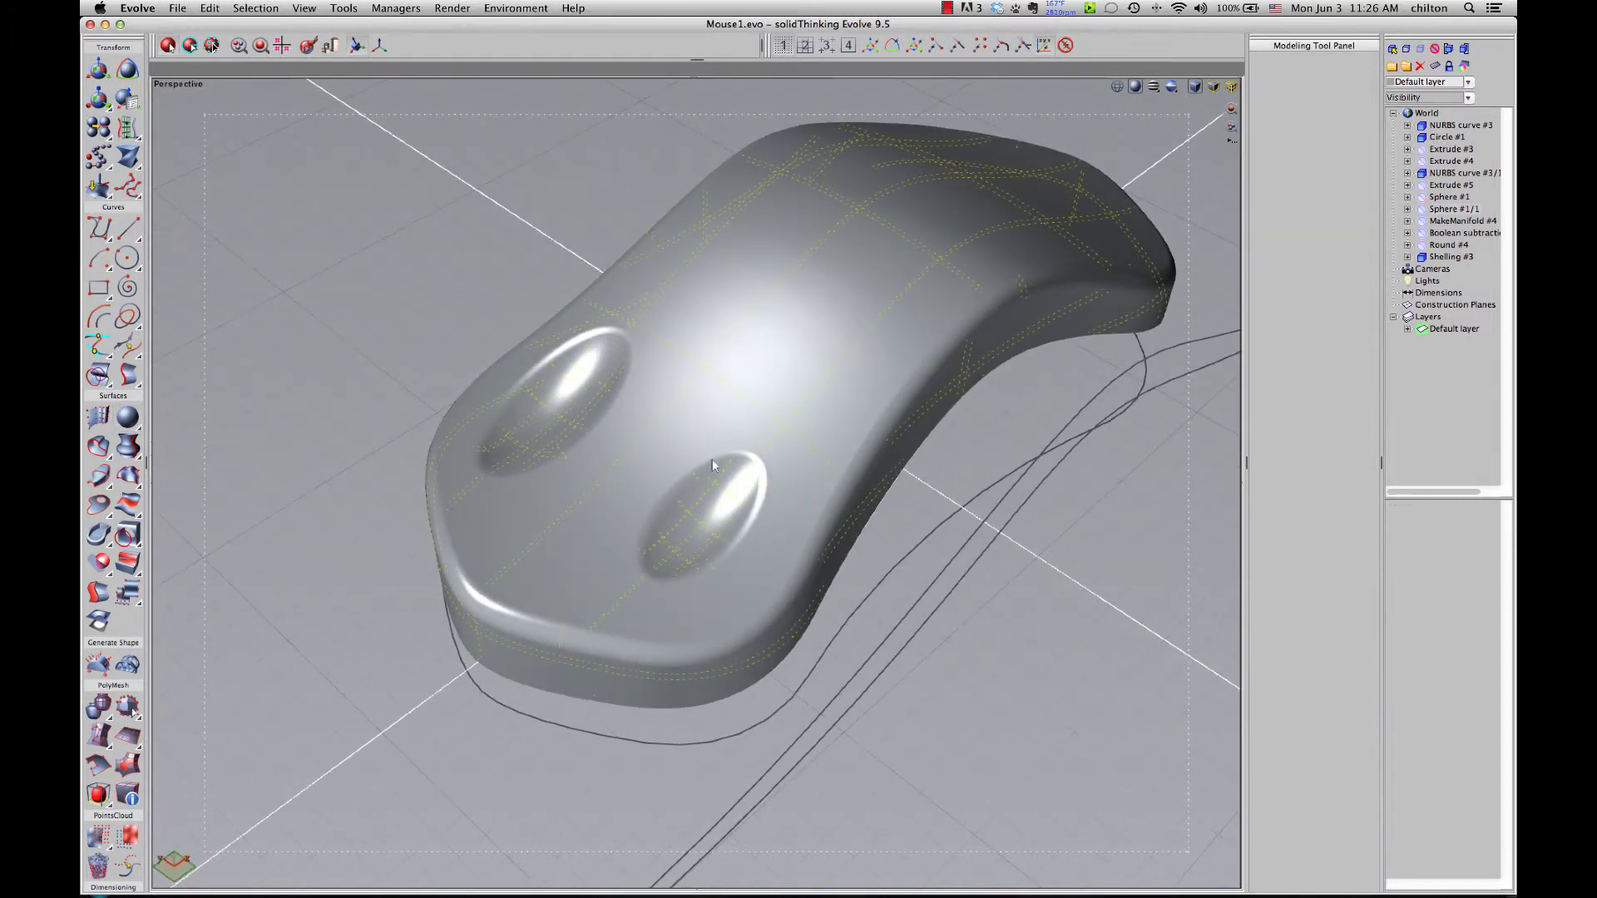
# Set the global thickness of the mouse body's shell to 0.1
pyautogui.moveTo(628, 413)
pyautogui.mouseDown(button='middle')
pyautogui.moveTo(639, 483)
pyautogui.moveTo(641, 441)
pyautogui.mouseUp(button='middle')
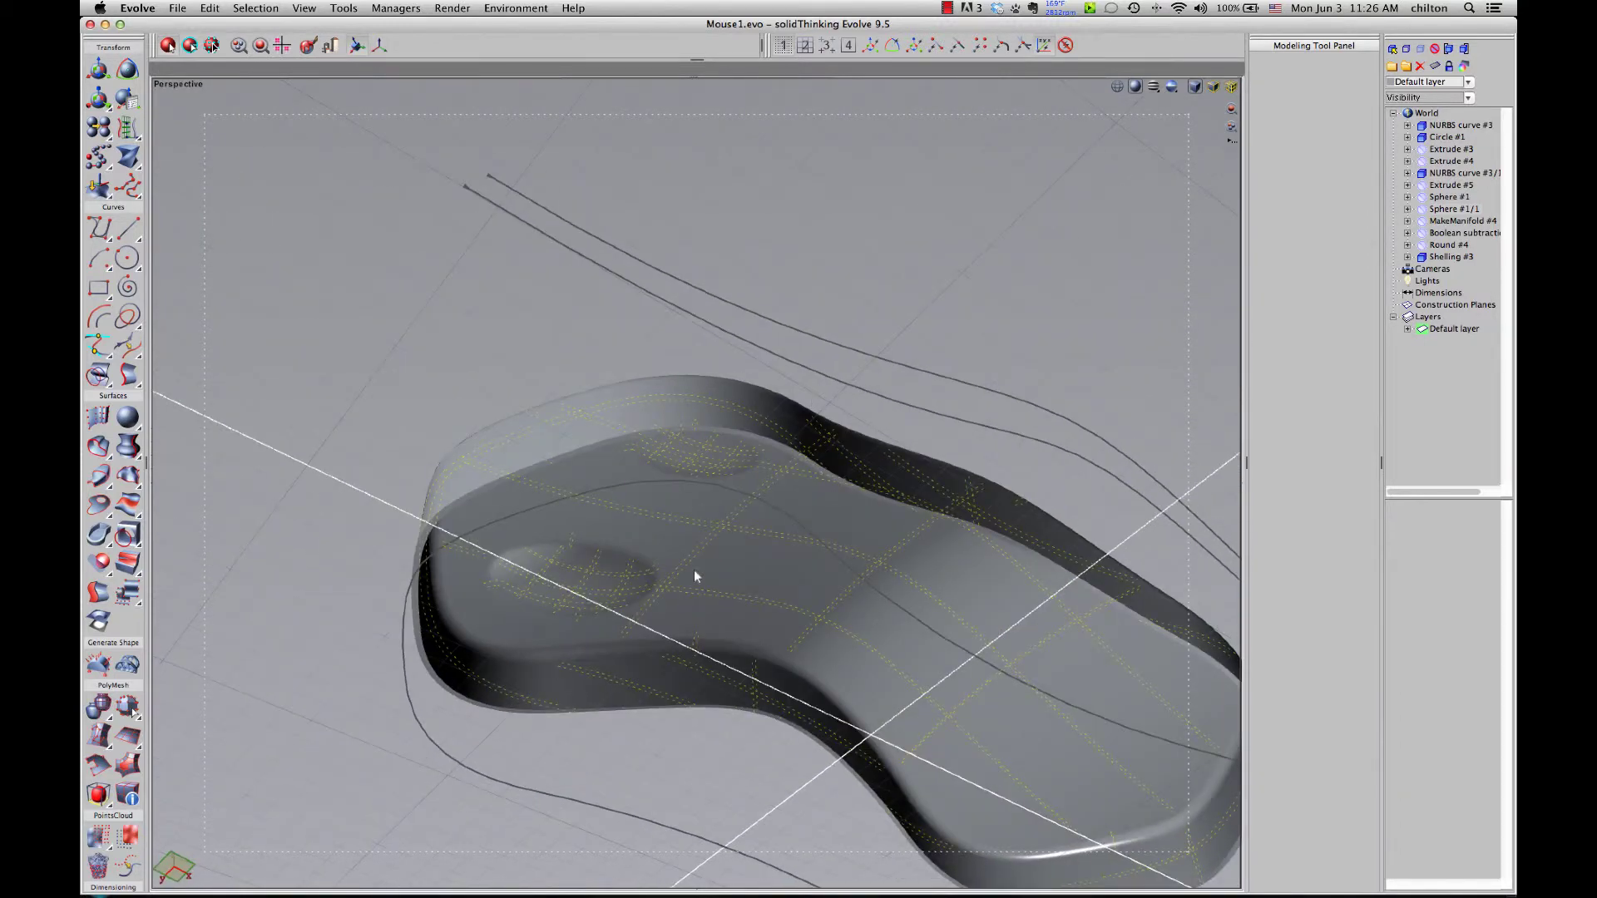
pyautogui.scroll(3, 706, 526)
pyautogui.moveTo(705, 526); pyautogui.dragTo(709, 466, button='middle')
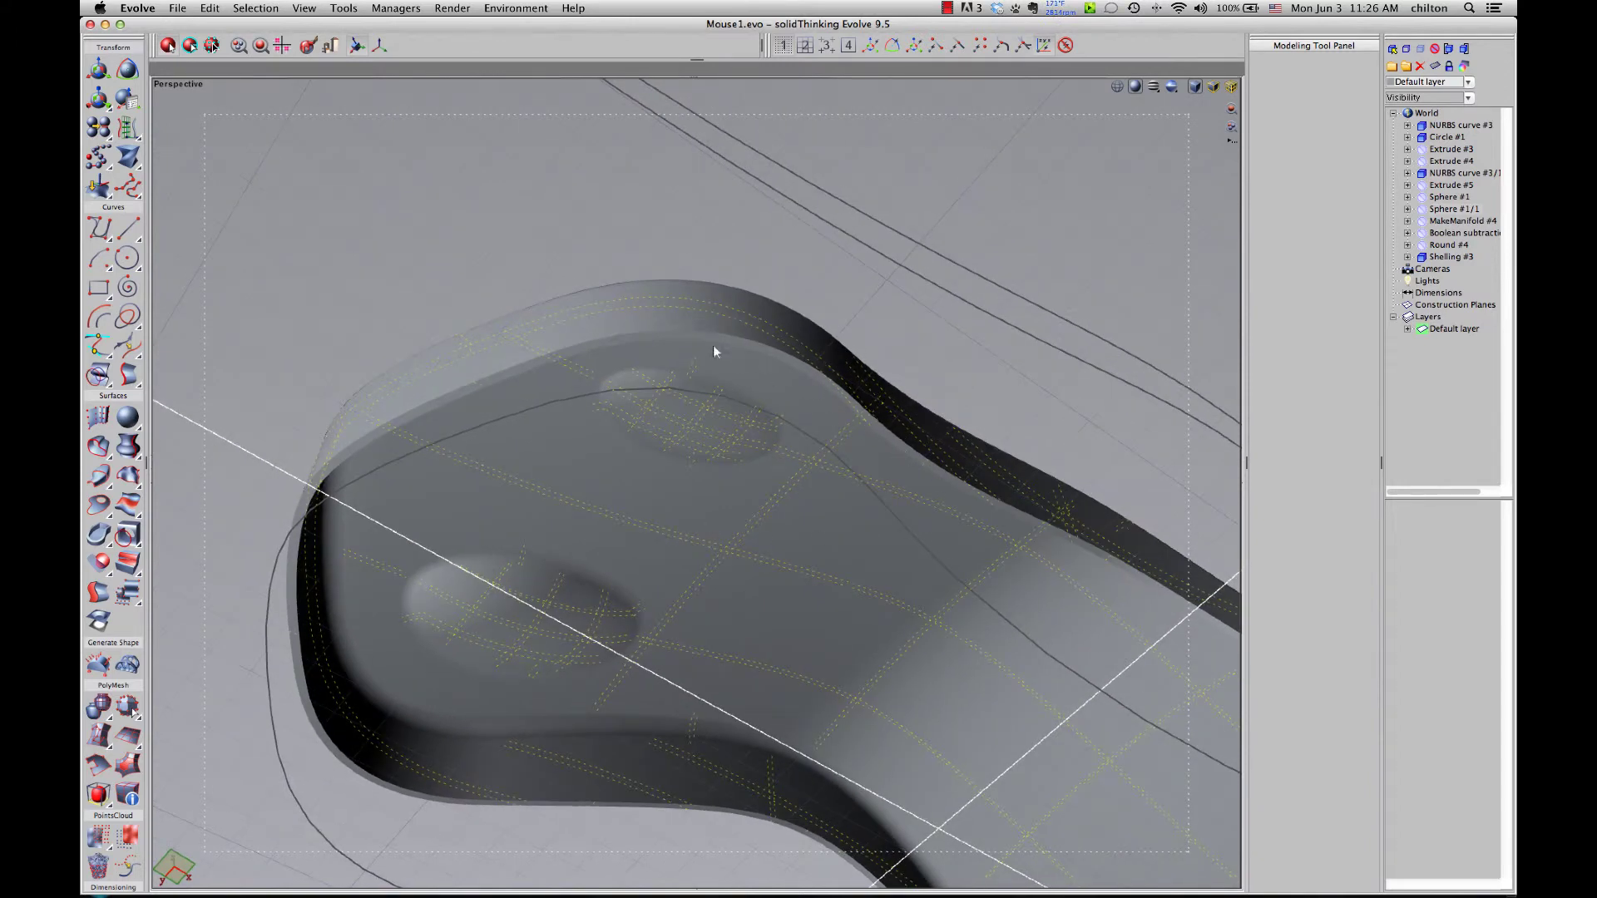
pyautogui.click(788, 371)
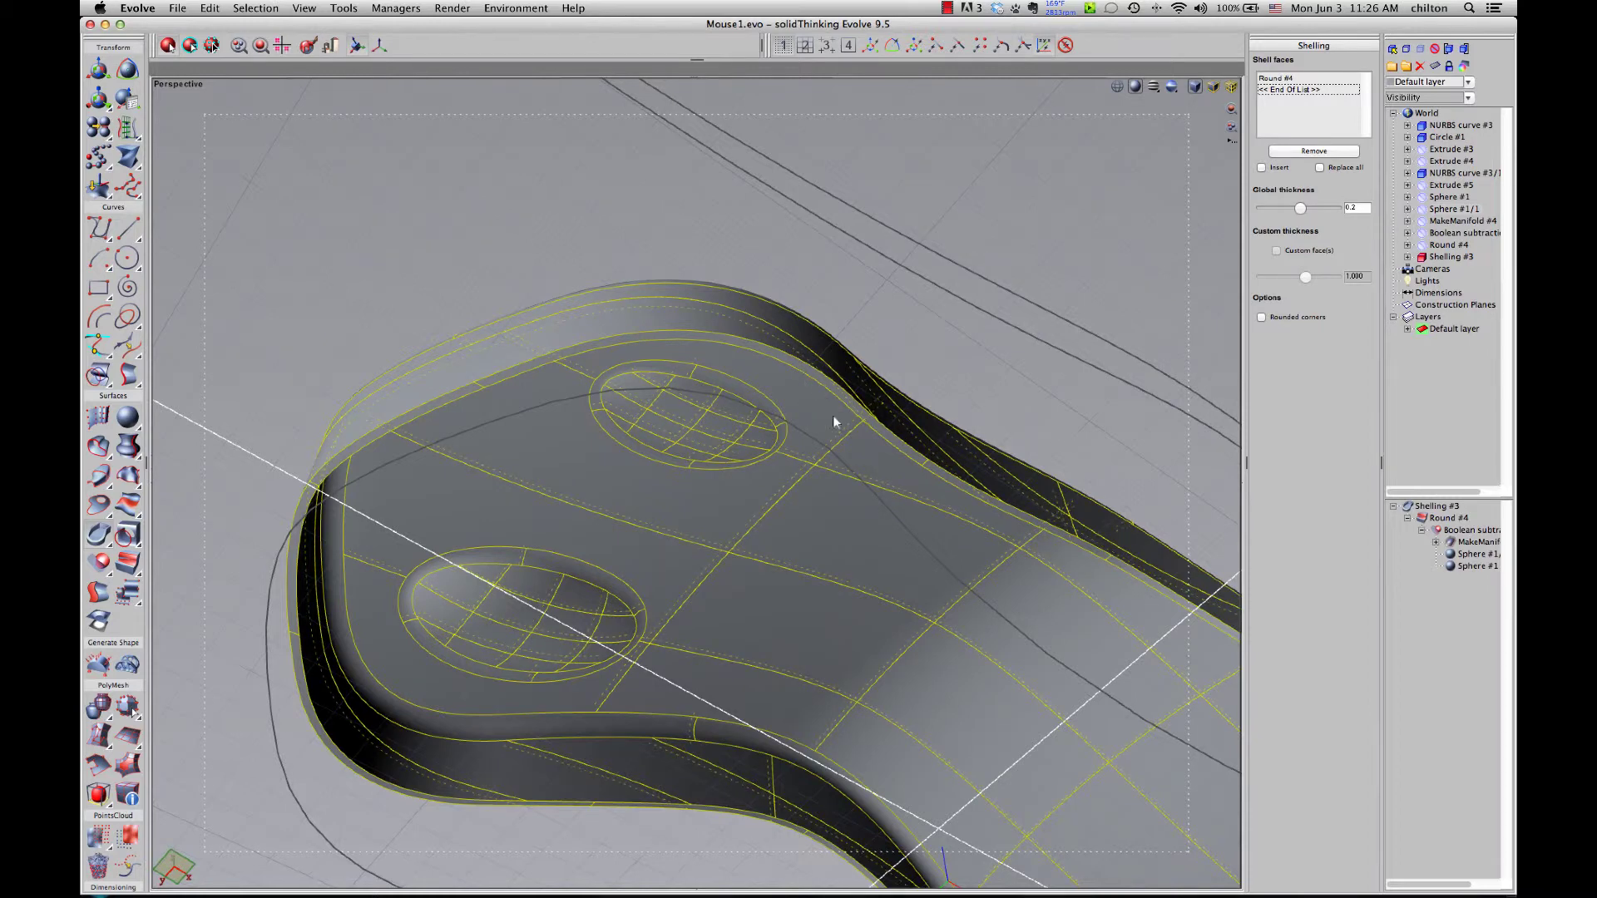
pyautogui.doubleClick(1355, 208)
pyautogui.write('.1')
pyautogui.press('Return')
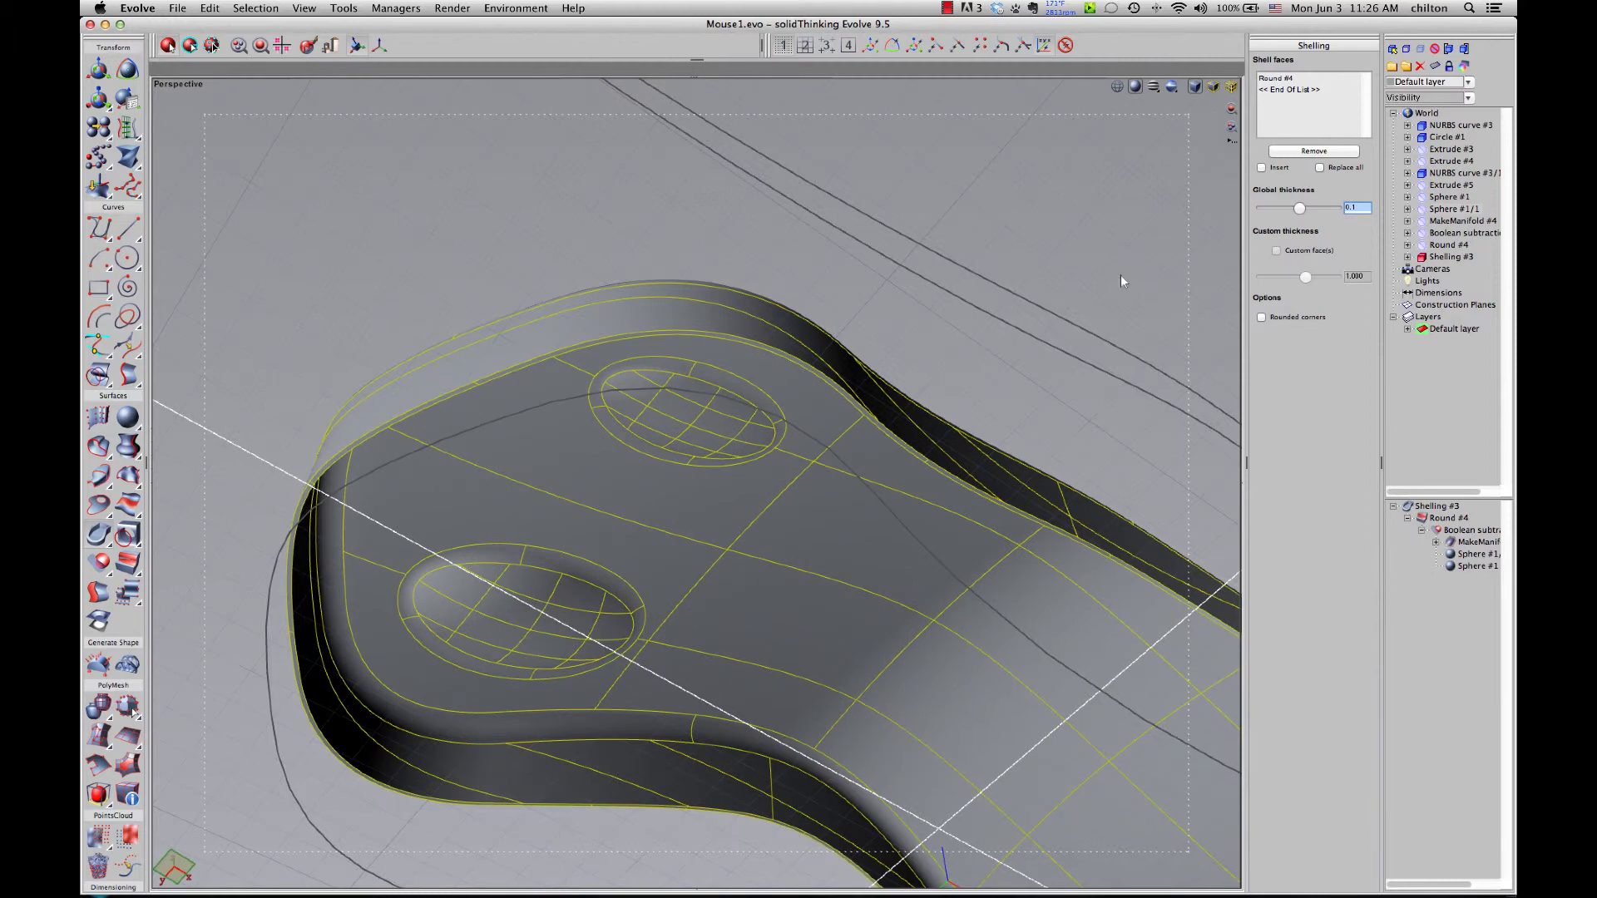
pyautogui.moveTo(732, 314); pyautogui.dragTo(606, 230, button='middle')
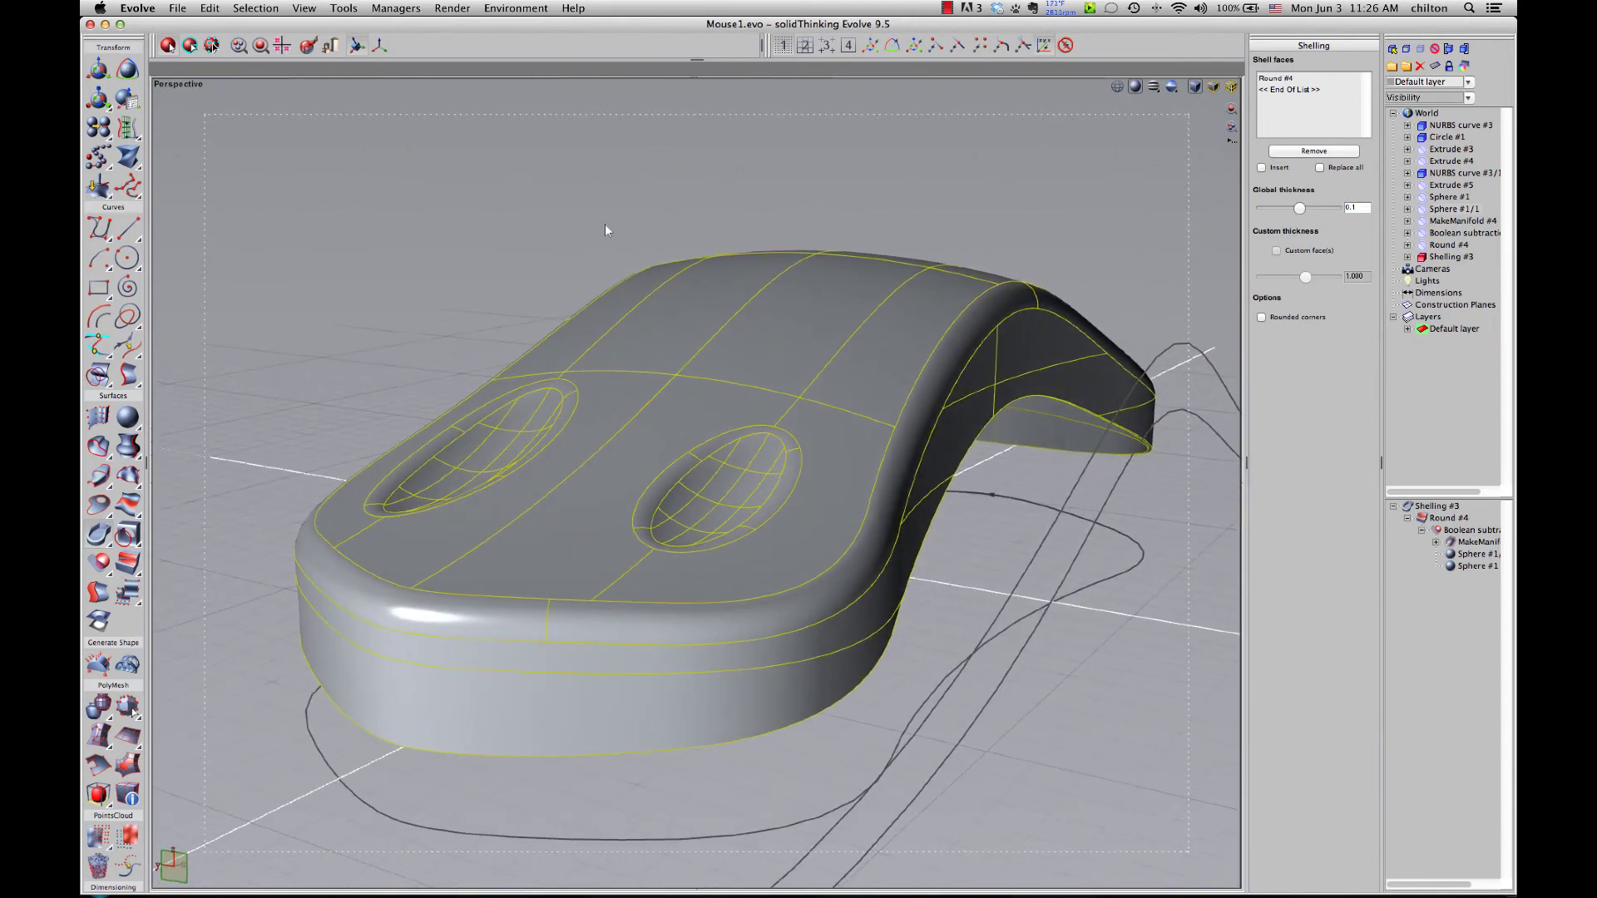